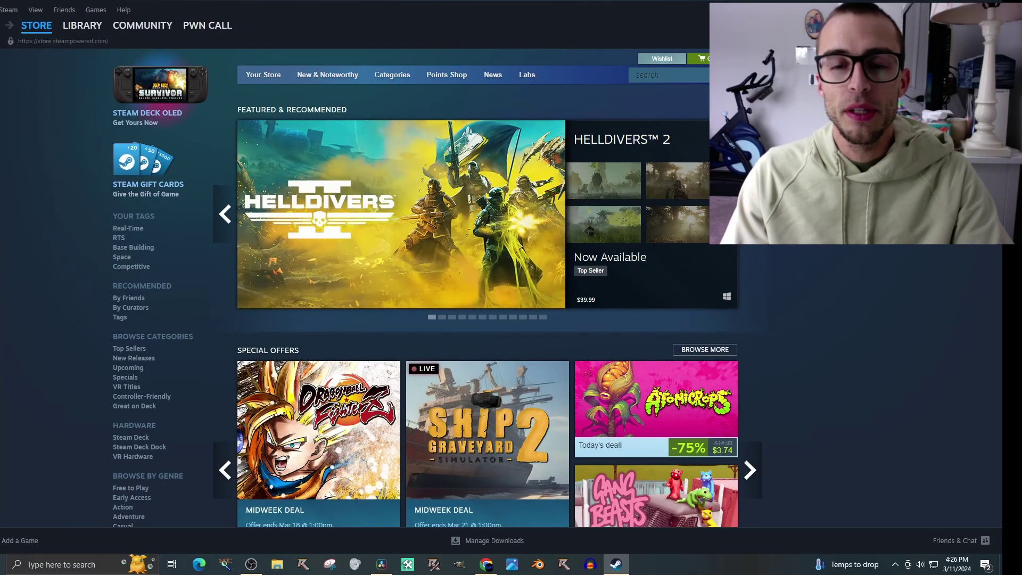
{"action": "left_click", "coordinate": [654, 74]}
{"action": "scroll", "coordinate": [686, 100], "scroll_direction": "down", "scroll_amount": 10}
{"action": "scroll", "coordinate": [704, 132], "scroll_direction": "down", "scroll_amount": 12}
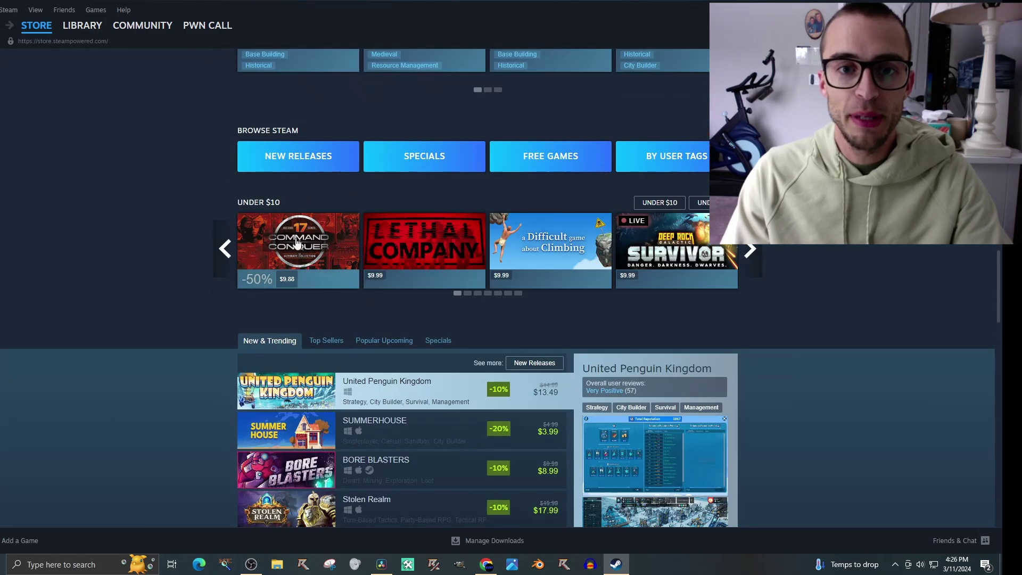
{"action": "mouse_move", "coordinate": [297, 242]}
{"action": "scroll", "coordinate": [845, 278], "scroll_direction": "up", "scroll_amount": 20}
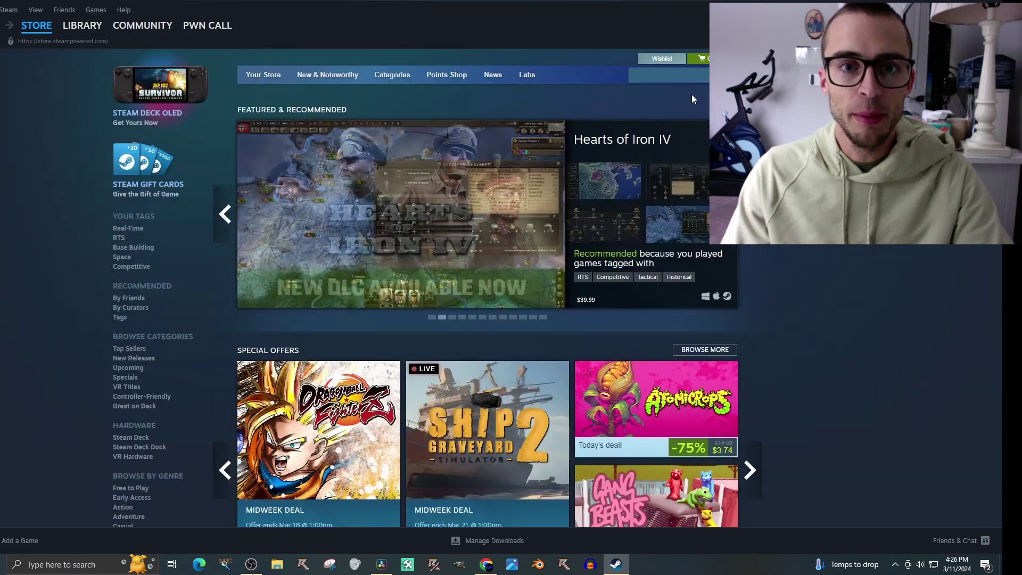
Search the store for "command and conquer the ult" and open the Command & Conquer The Ultimate Collection bundle page
{"action": "left_click", "coordinate": [682, 75]}
{"action": "type", "text": "com"}
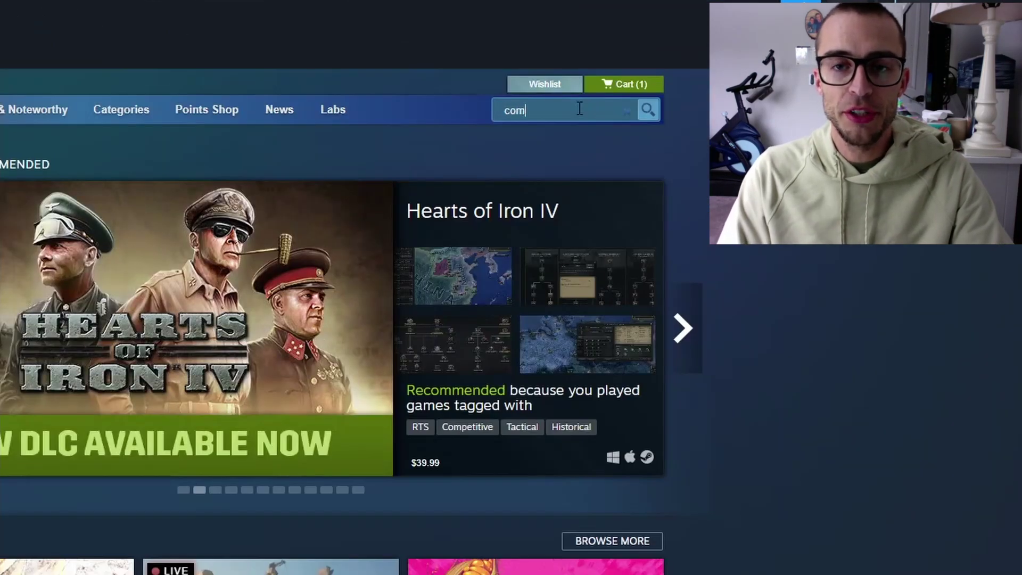
{"action": "type", "text": "mand and conquer "}
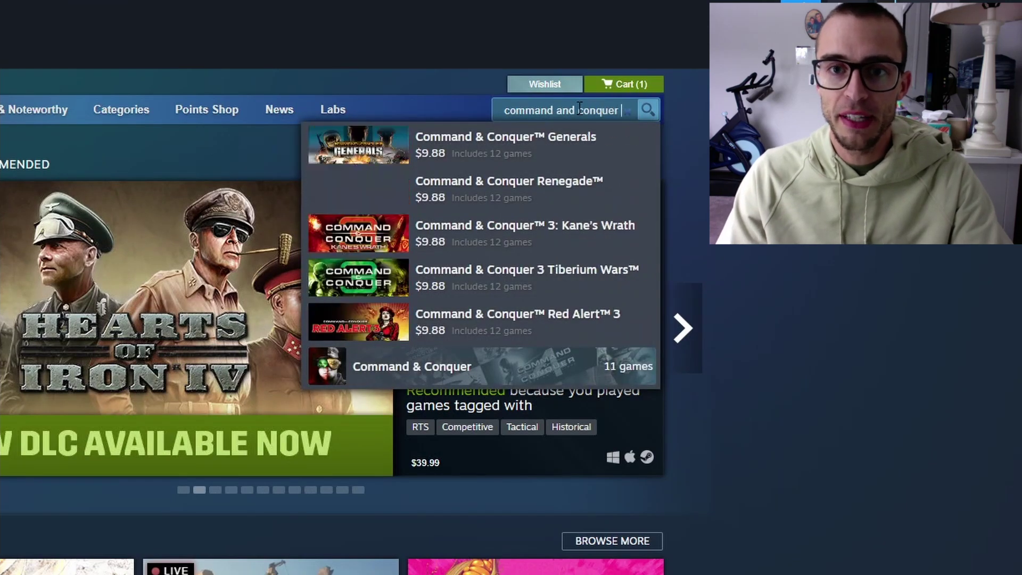
{"action": "type", "text": "the ult"}
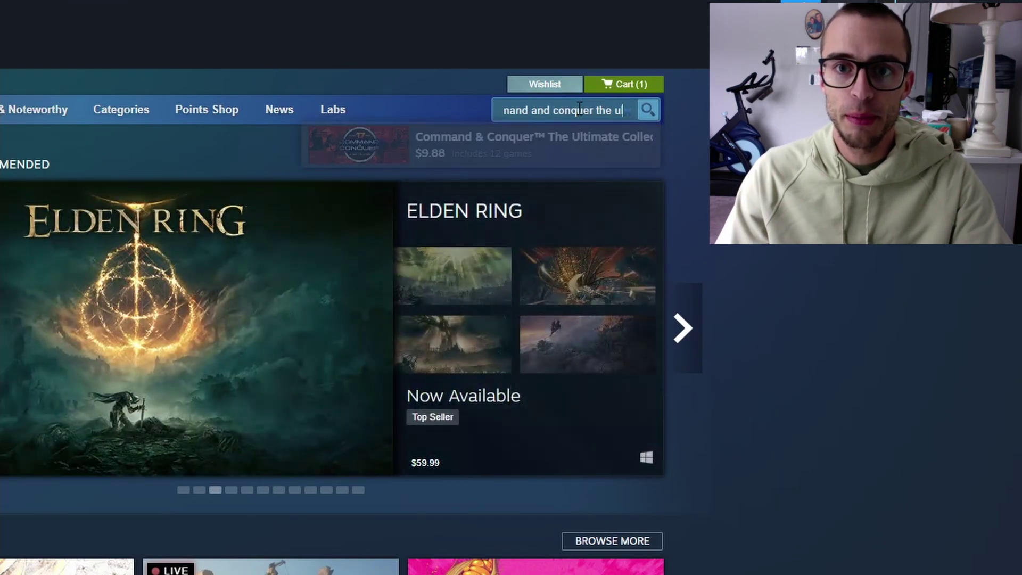
{"action": "left_click", "coordinate": [477, 150]}
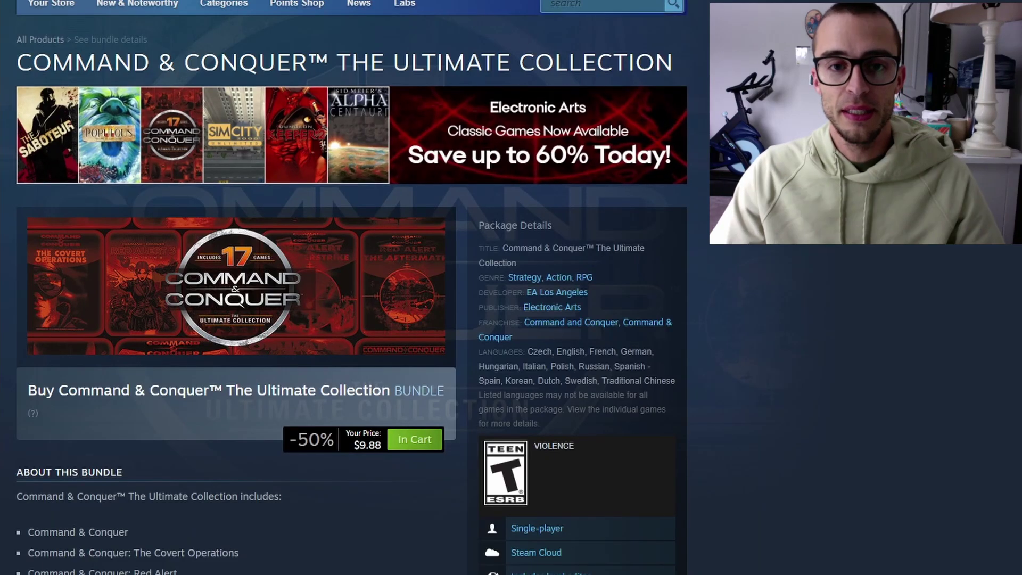
Open the shopping cart holding the Command & Conquer bundle and continue to payment
{"action": "left_click", "coordinate": [414, 439]}
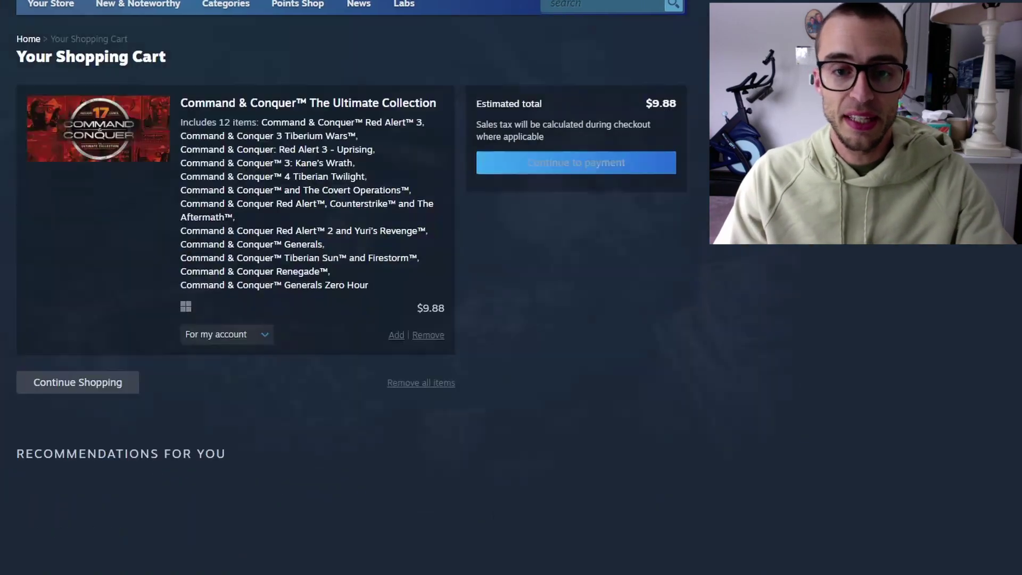
{"action": "left_click", "coordinate": [621, 171]}
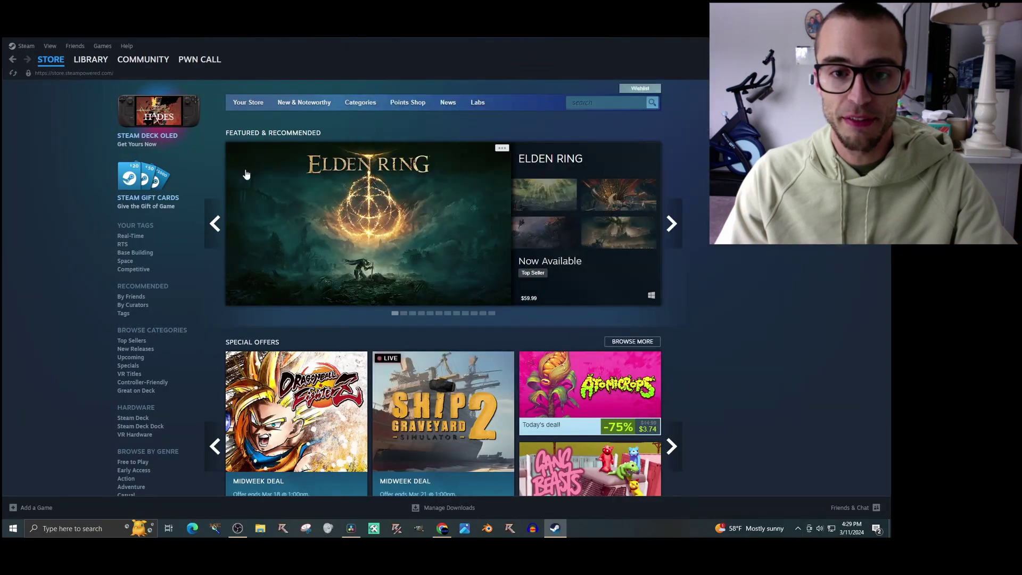
Install Command & Conquer: Renegade from the library to BOOTCAMP (C:) with desktop and start menu shortcuts, accepting the EULA
{"action": "left_click", "coordinate": [95, 61]}
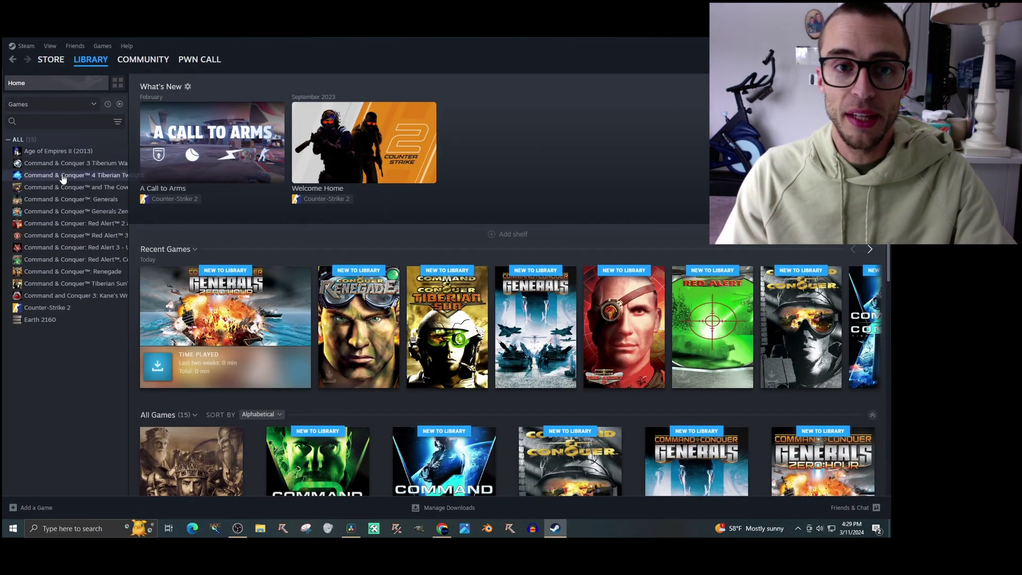
{"action": "left_click", "coordinate": [65, 272]}
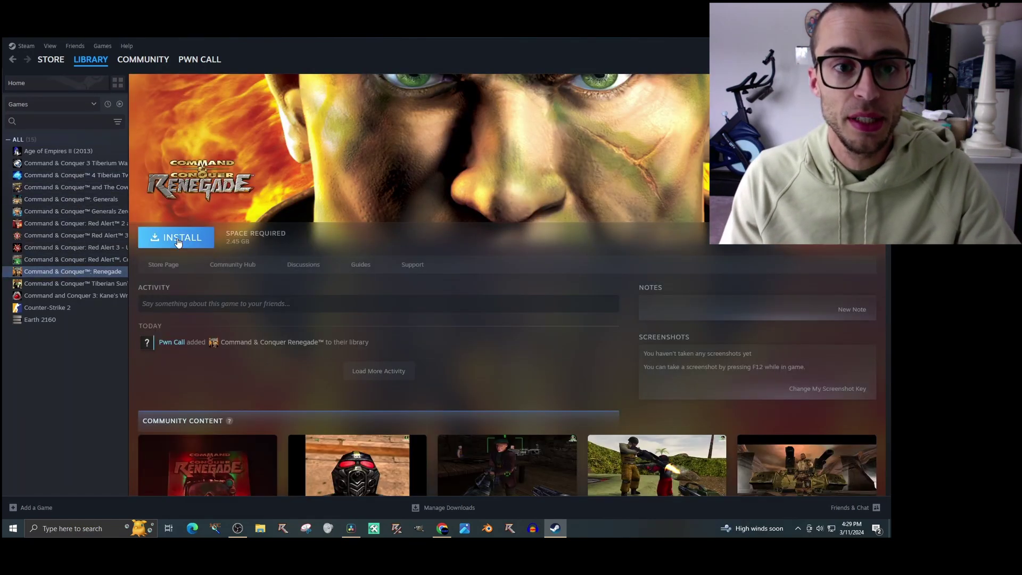
{"action": "left_click", "coordinate": [179, 241]}
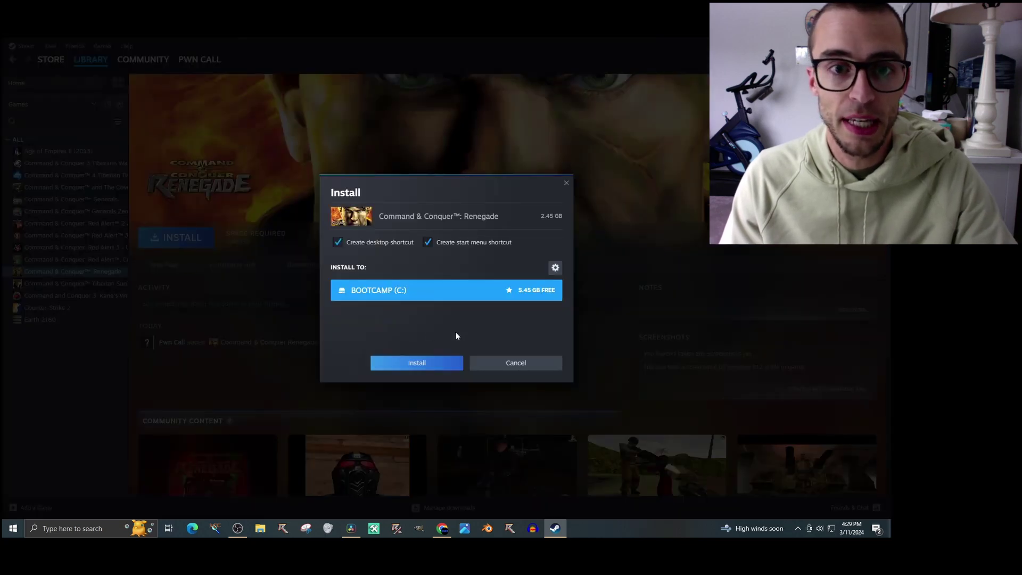
{"action": "left_click", "coordinate": [425, 363]}
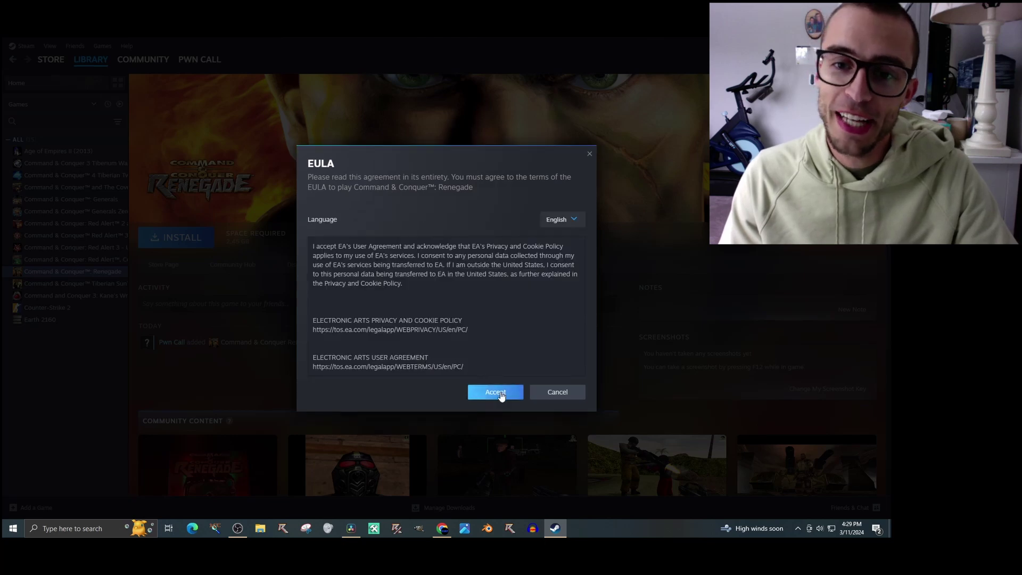
{"action": "left_click", "coordinate": [495, 391]}
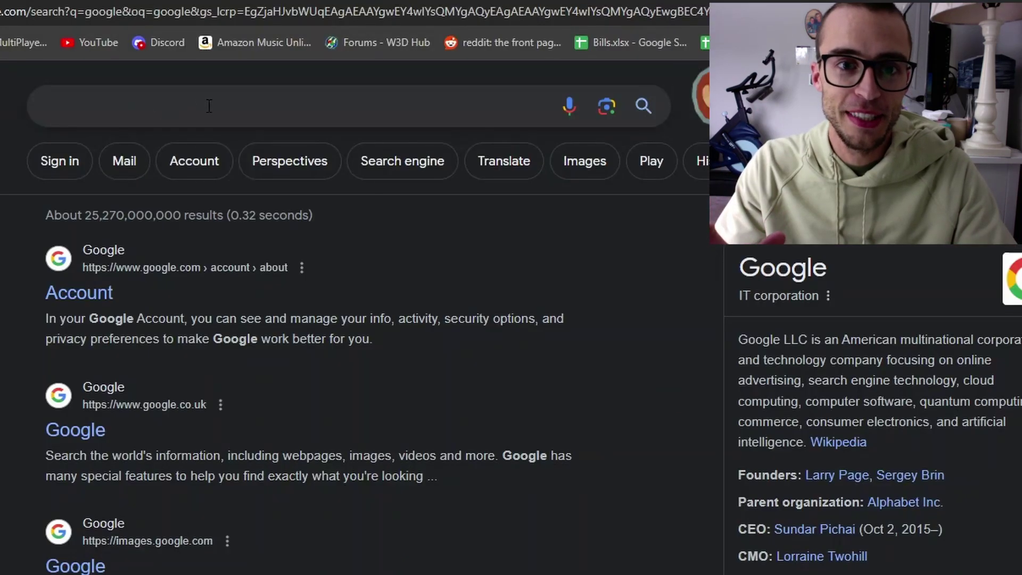
Switch to the Chrome browser, search Google for "tiberian technologies" and open the Tiberian Technologies website
{"action": "left_click", "coordinate": [261, 109]}
{"action": "type", "text": "tiberia"}
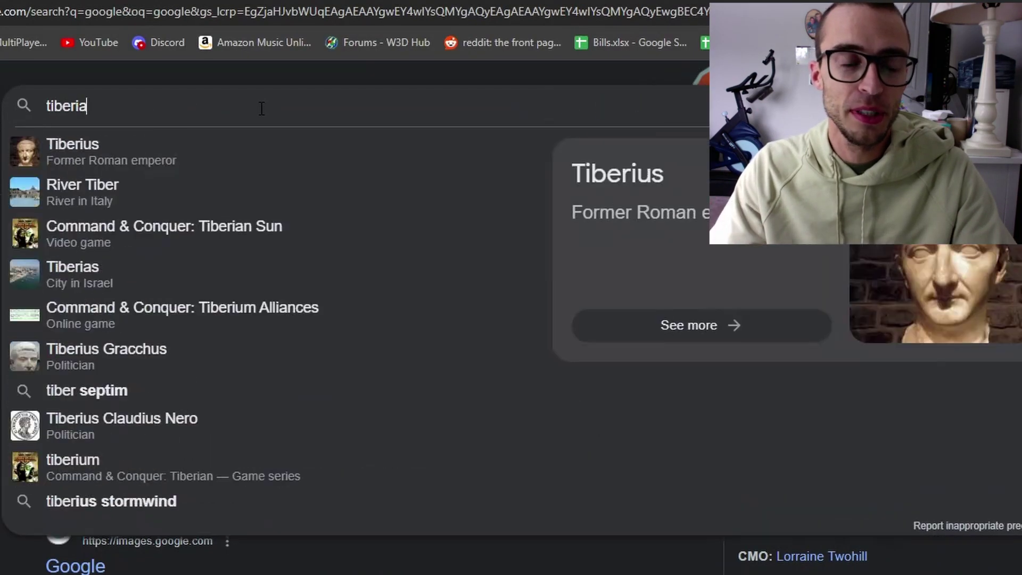
{"action": "type", "text": "n technologie"}
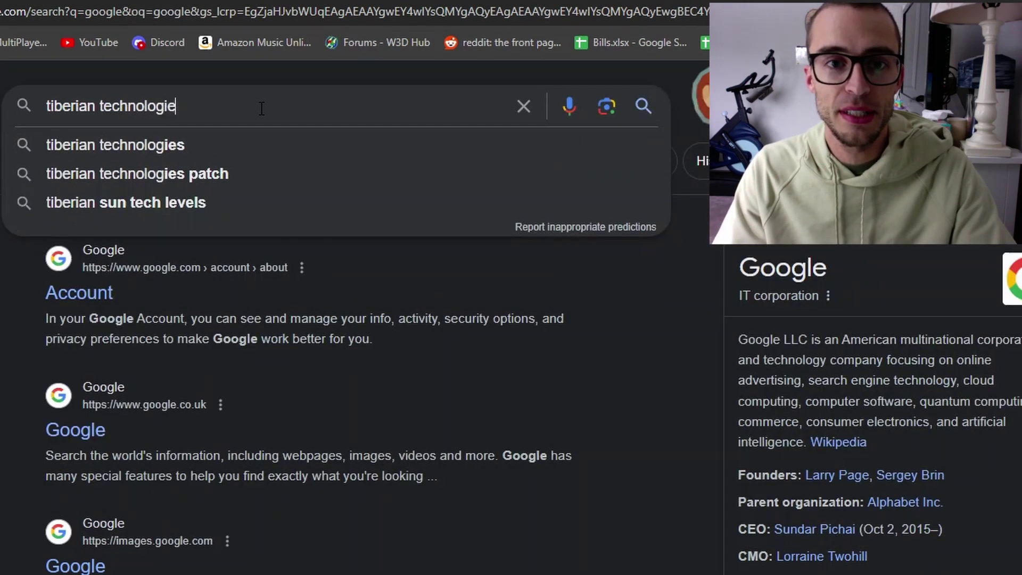
{"action": "type", "text": "s"}
{"action": "key", "text": "Return"}
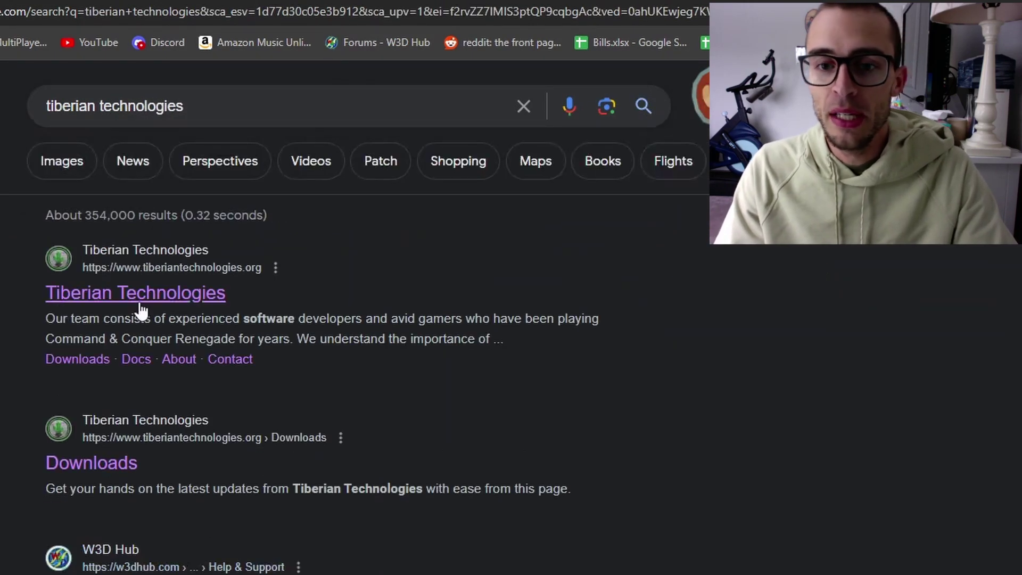
{"action": "left_click", "coordinate": [139, 298]}
Review the TT Patch description on the home page and download the client installer scripts-4.8.2.exe from the site's downloads page
{"action": "scroll", "coordinate": [492, 230], "scroll_direction": "down", "scroll_amount": 2}
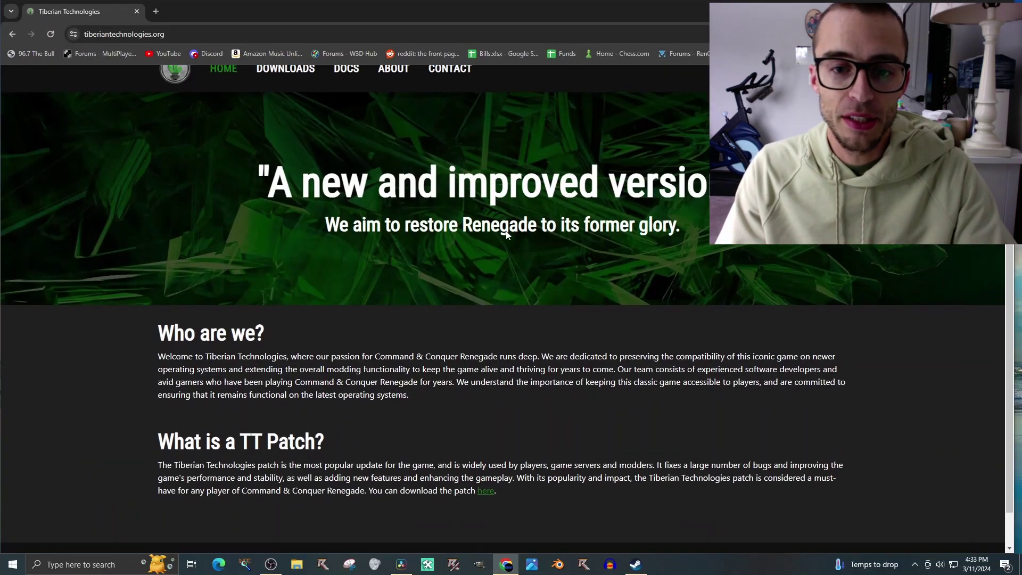
{"action": "scroll", "coordinate": [506, 235], "scroll_direction": "down", "scroll_amount": 1}
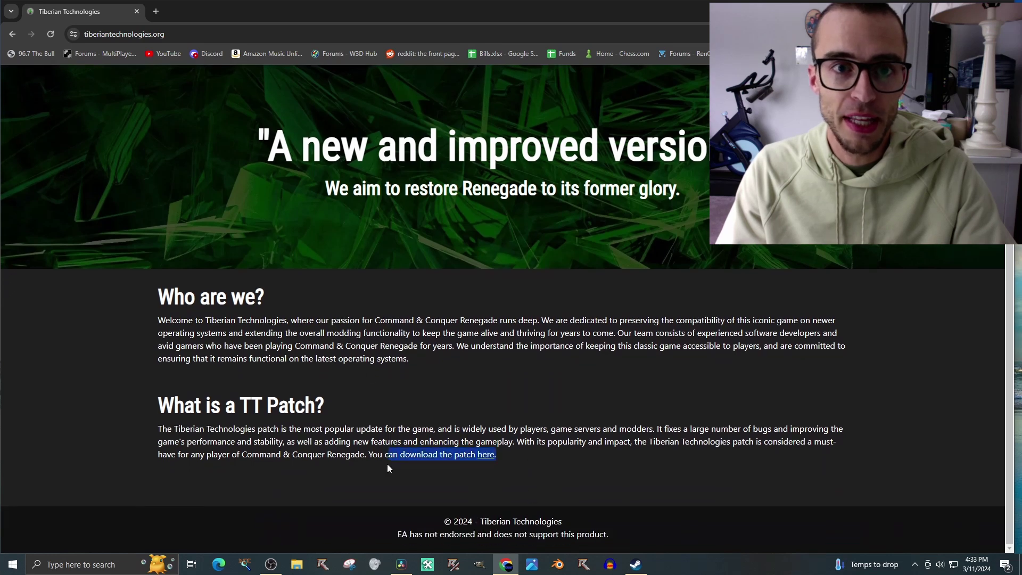
{"action": "left_click_drag", "start_coordinate": [383, 464], "coordinate": [370, 464]}
{"action": "scroll", "coordinate": [553, 454], "scroll_direction": "up", "scroll_amount": 1}
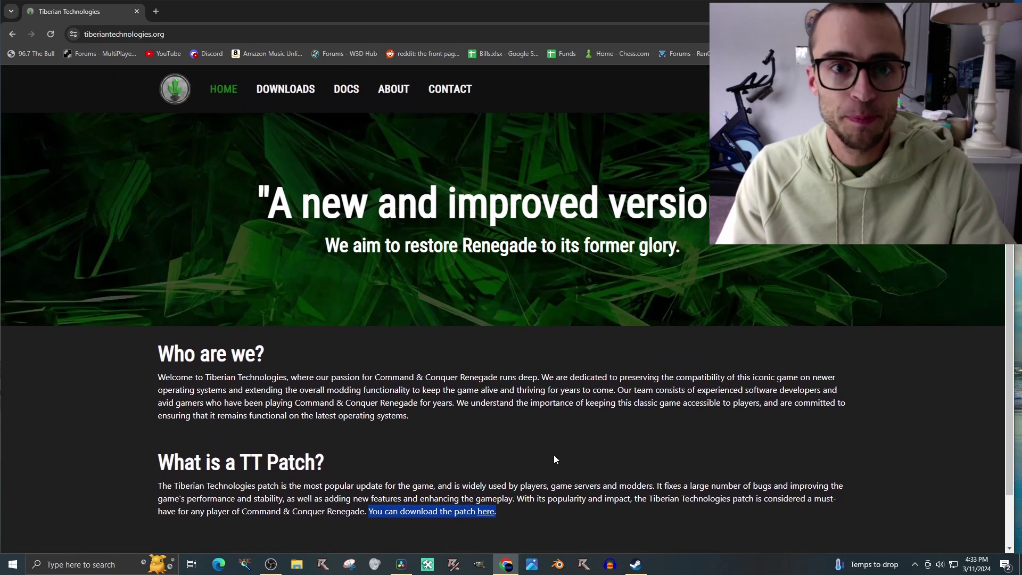
{"action": "left_click", "coordinate": [305, 92]}
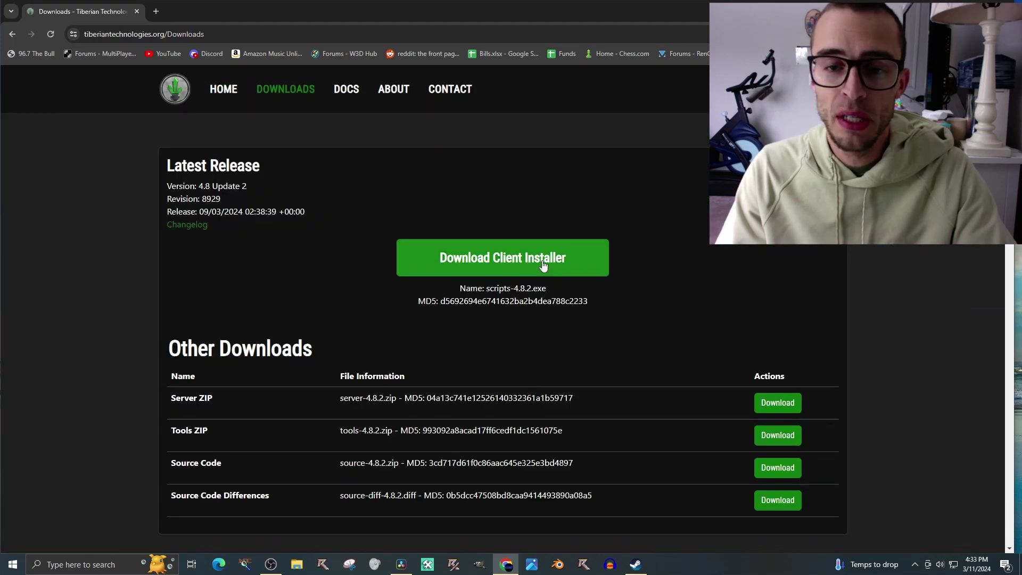
{"action": "left_click", "coordinate": [600, 260]}
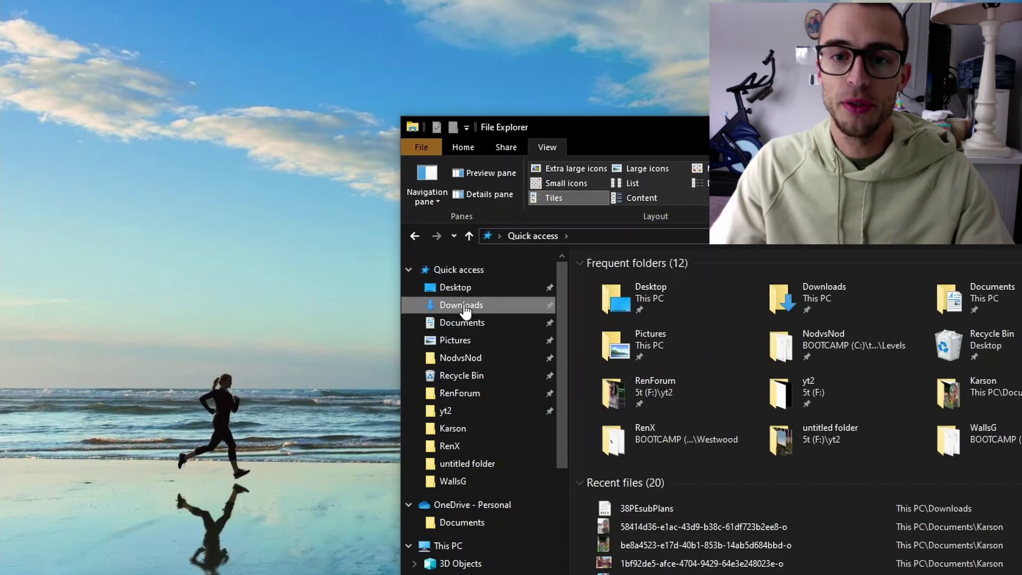
Run scripts-4.8.2 from the Downloads folder despite the SmartScreen warning and accept the installer's license agreement
{"action": "left_click", "coordinate": [517, 303]}
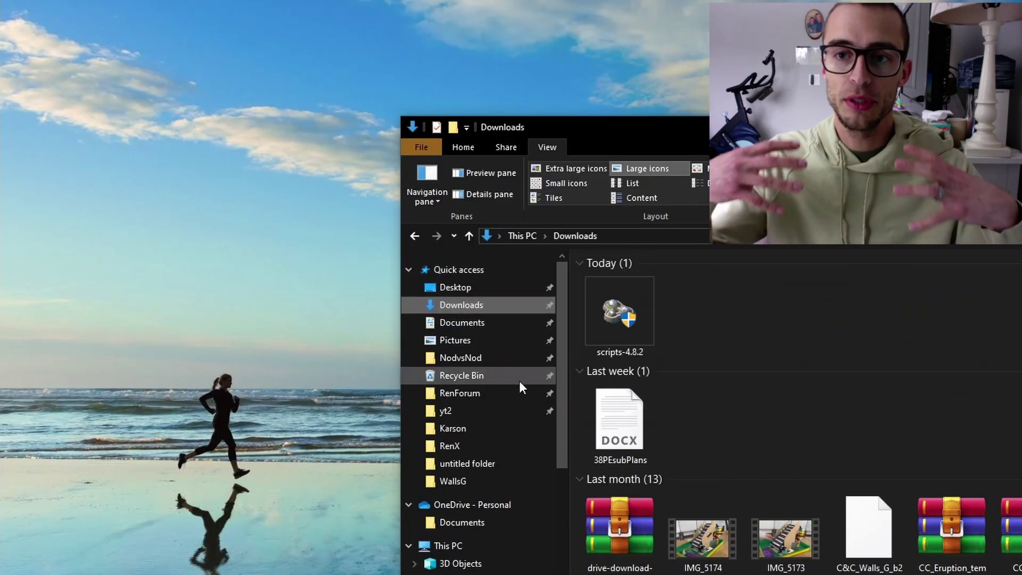
{"action": "double_click", "coordinate": [637, 311]}
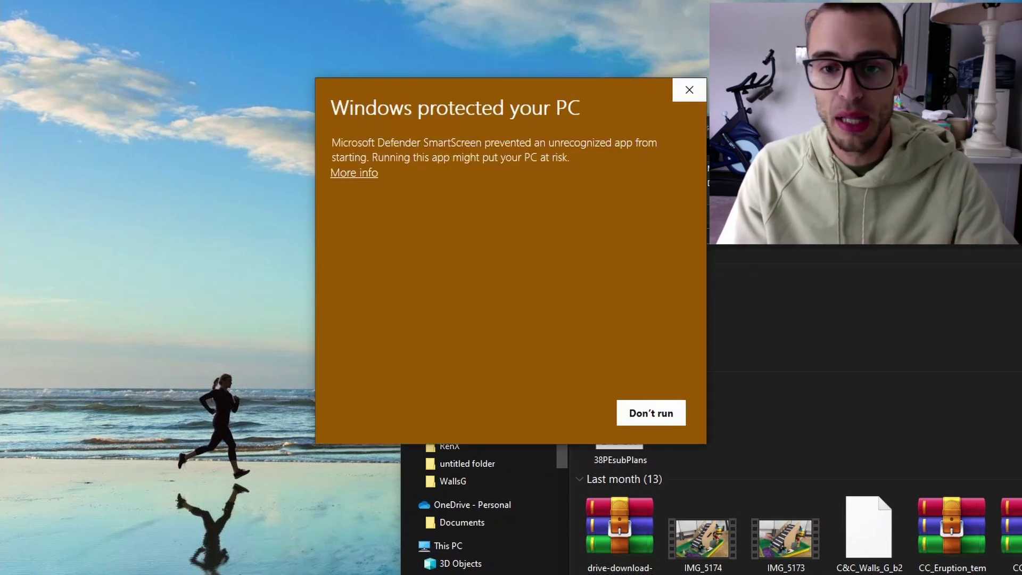
{"action": "left_click", "coordinate": [360, 173]}
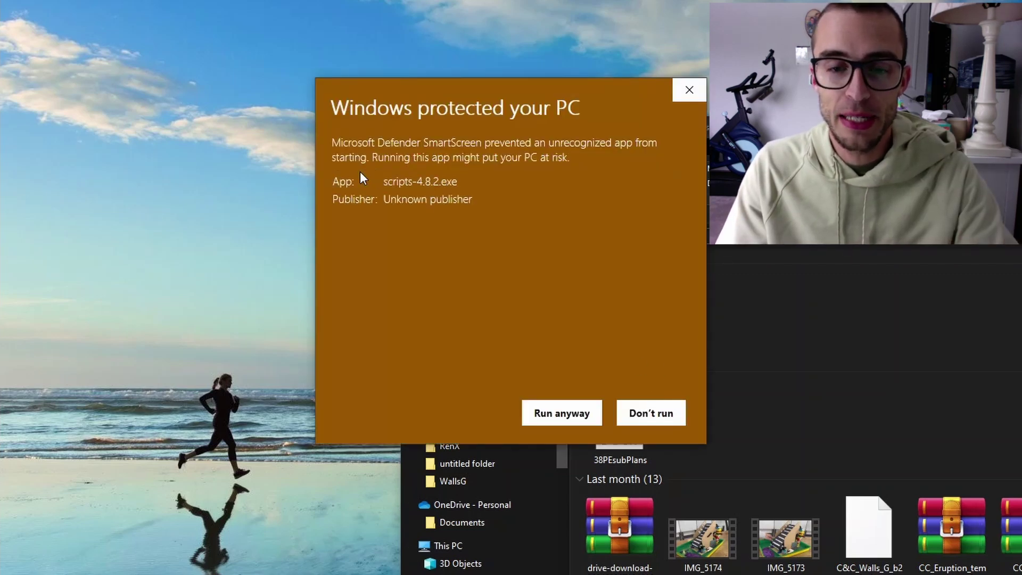
{"action": "left_click", "coordinate": [561, 415]}
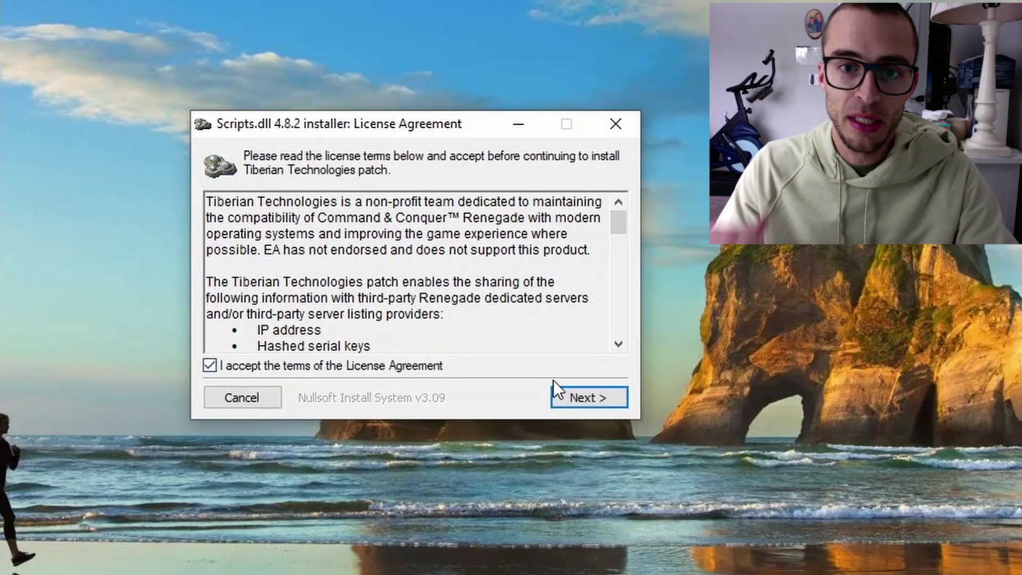
{"action": "left_click", "coordinate": [576, 397]}
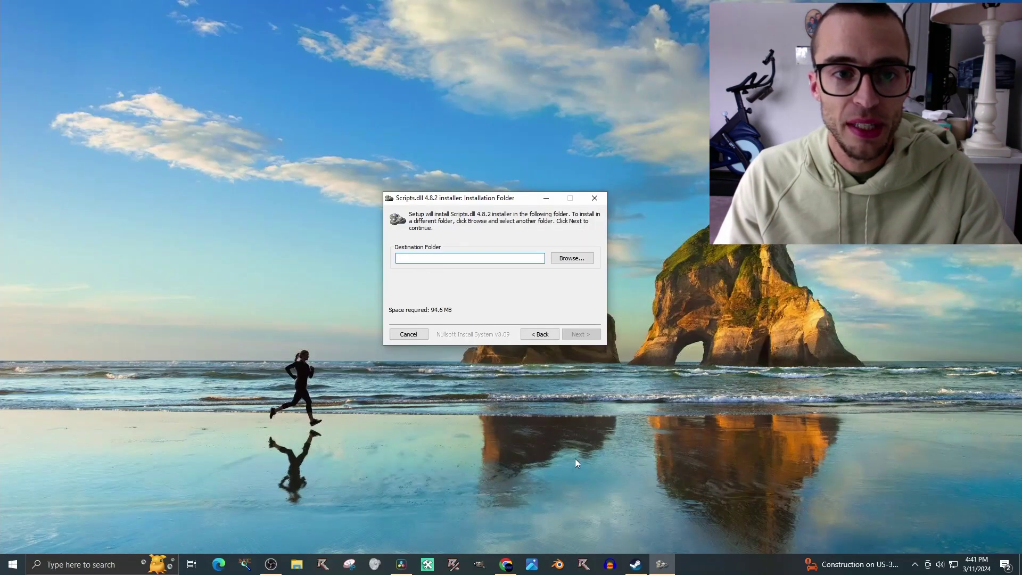
Switch to Steam and open the local files folder of Command & Conquer: Renegade
{"action": "left_click", "coordinate": [635, 564]}
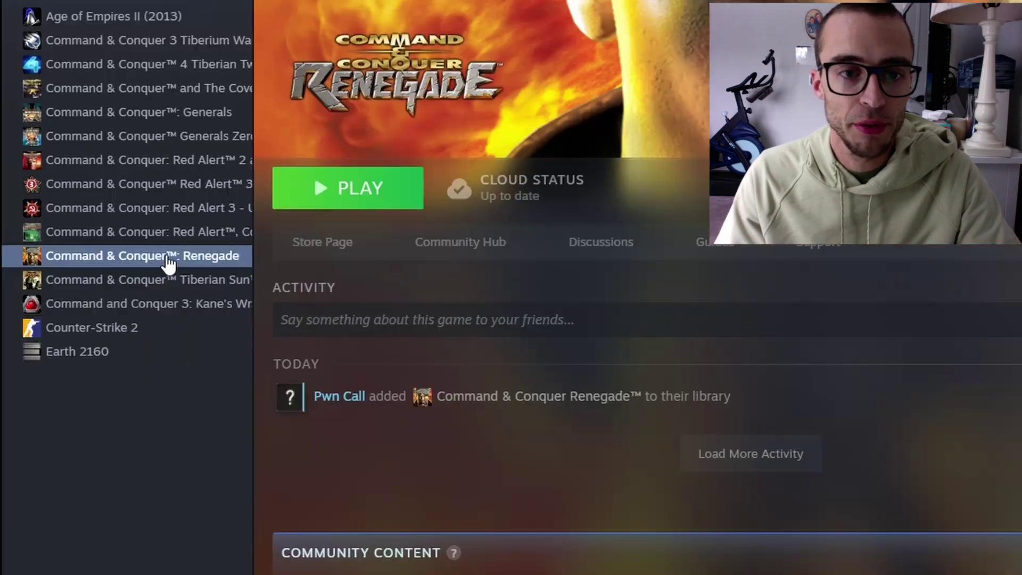
{"action": "right_click", "coordinate": [96, 268]}
{"action": "mouse_move", "coordinate": [129, 335]}
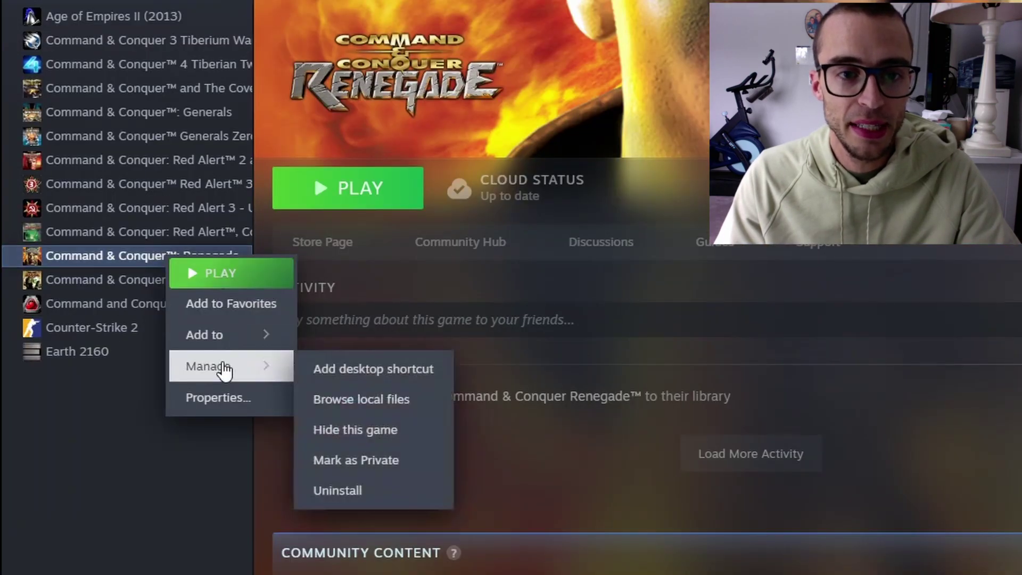
{"action": "left_click", "coordinate": [361, 404]}
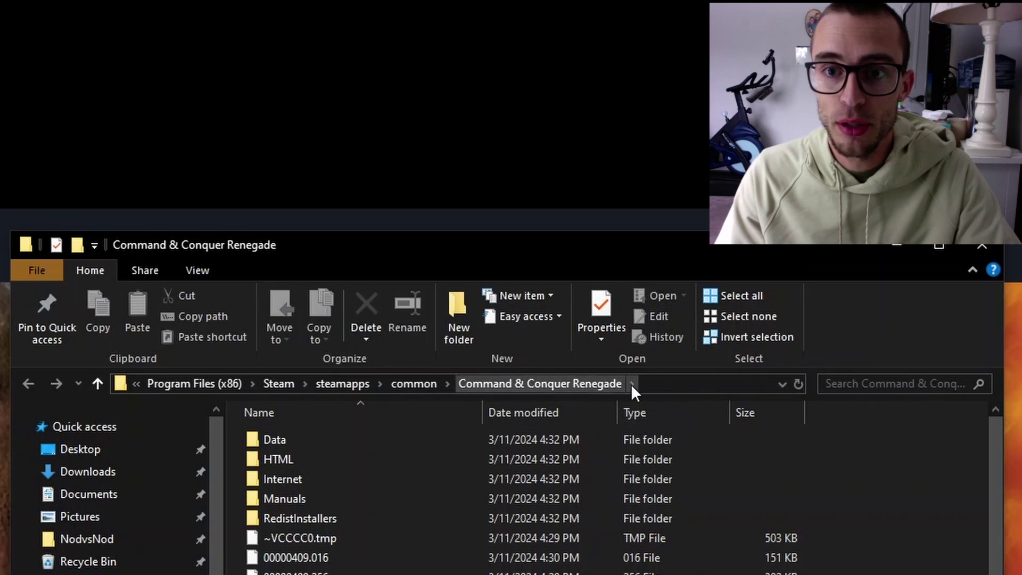
Copy the full path of the Command & Conquer Renegade folder and minimize the File Explorer window
{"action": "left_click", "coordinate": [671, 381]}
{"action": "left_click_drag", "start_coordinate": [669, 384], "coordinate": [129, 398]}
{"action": "right_click", "coordinate": [166, 382]}
{"action": "left_click", "coordinate": [212, 443]}
{"action": "left_click", "coordinate": [897, 246]}
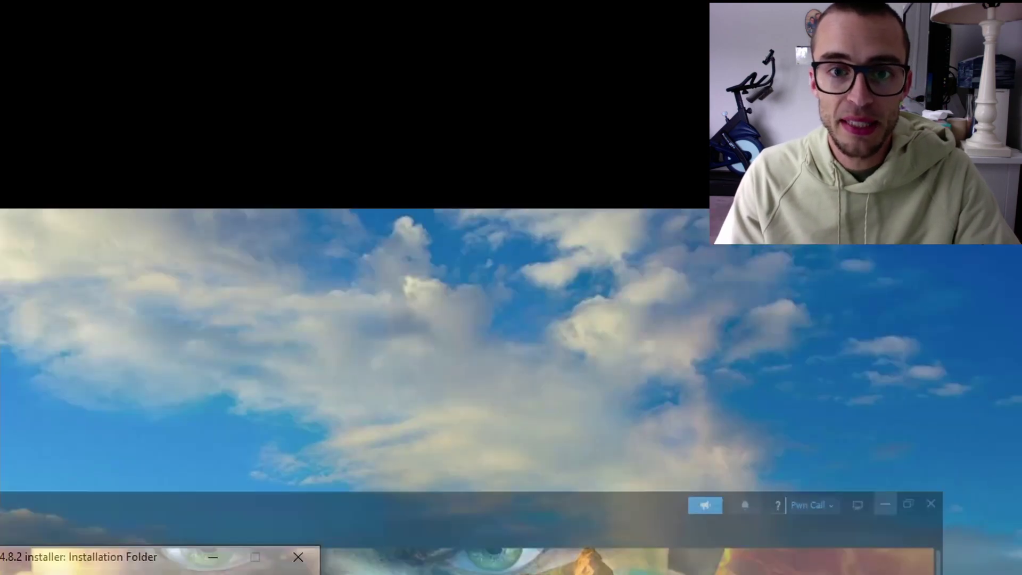
Paste the Renegade folder path as the destination, keep English and all three components selected, and start the patch installation
{"action": "right_click", "coordinate": [394, 235]}
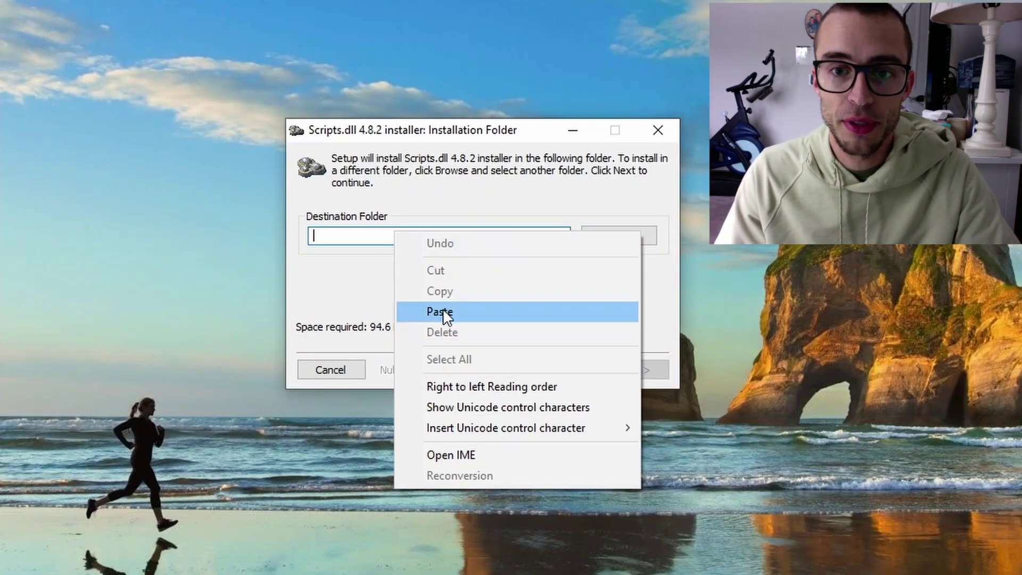
{"action": "left_click", "coordinate": [446, 314]}
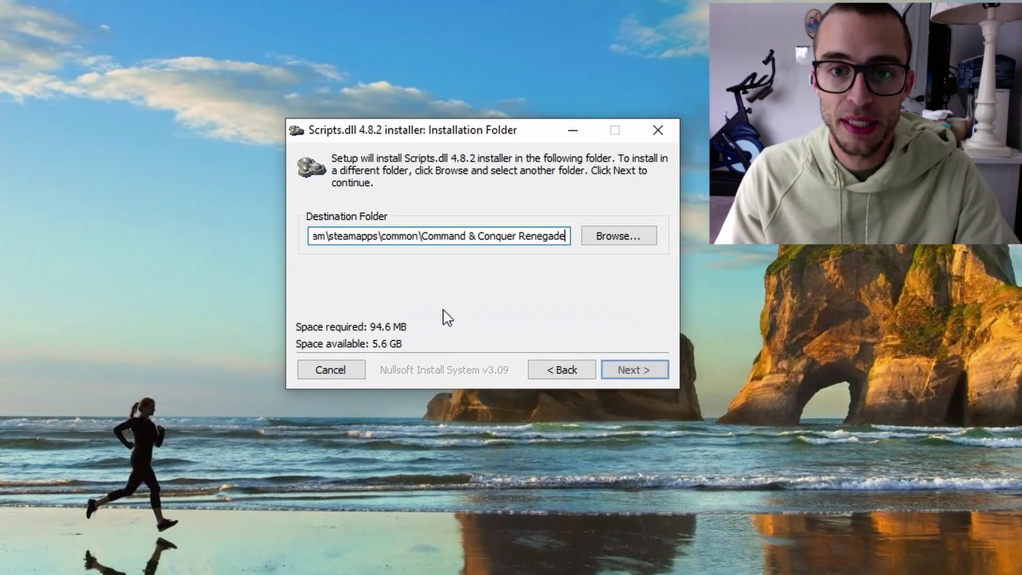
{"action": "left_click", "coordinate": [646, 371]}
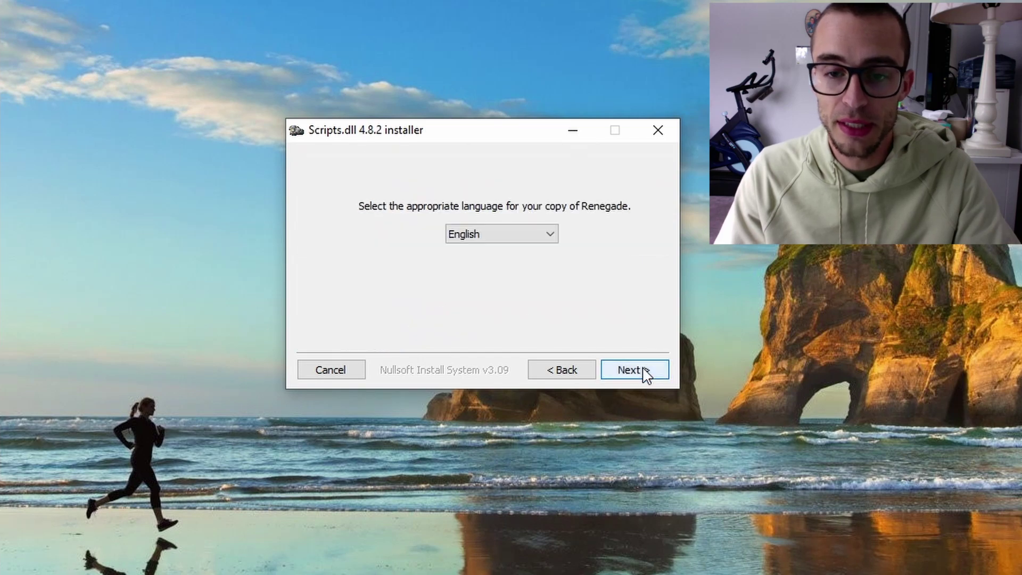
{"action": "left_click", "coordinate": [644, 372]}
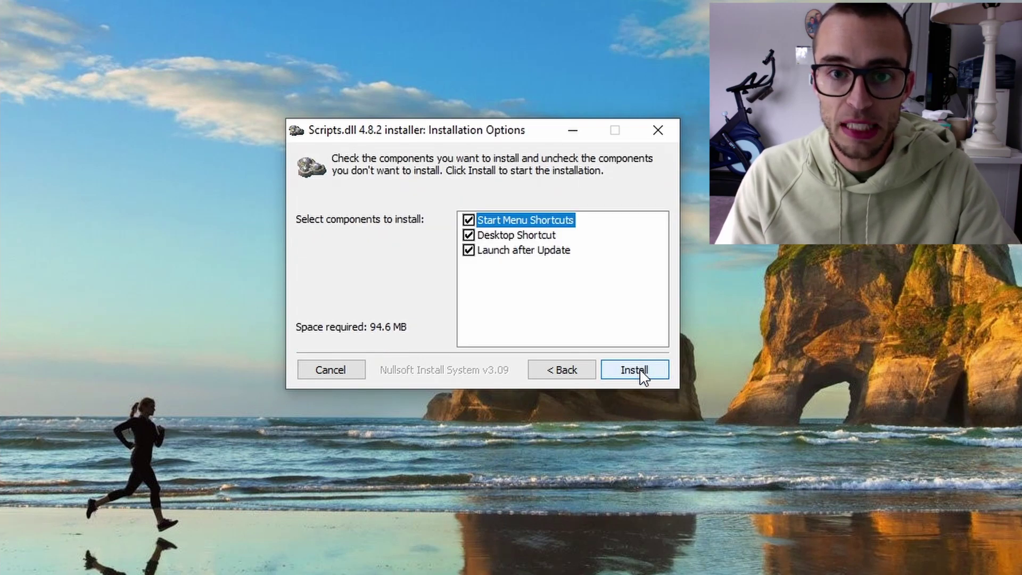
{"action": "left_click", "coordinate": [641, 373]}
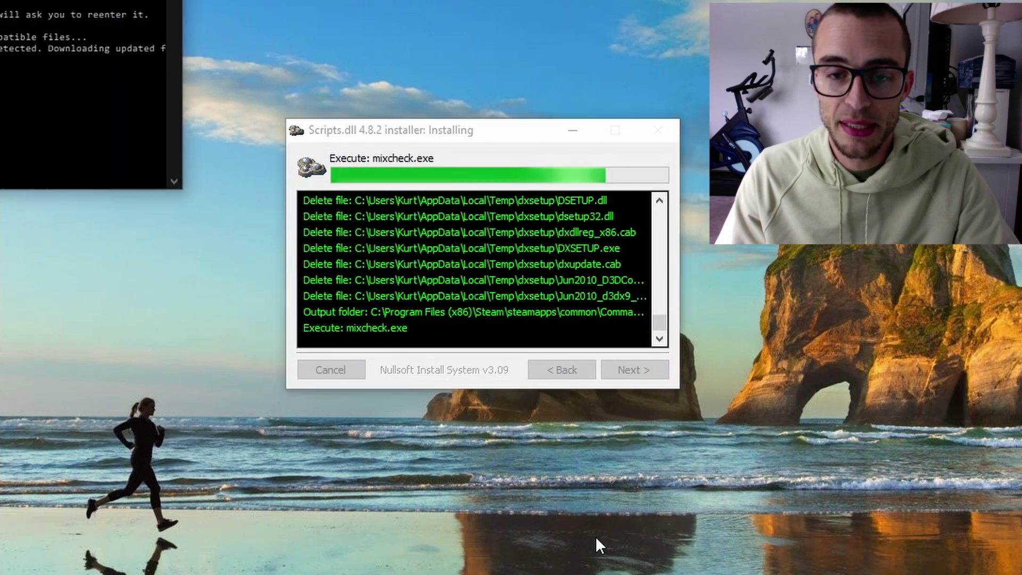
Finish the Scripts.dll 4.8.2 installer with the serial number field left blank and close it
{"action": "left_click", "coordinate": [640, 374]}
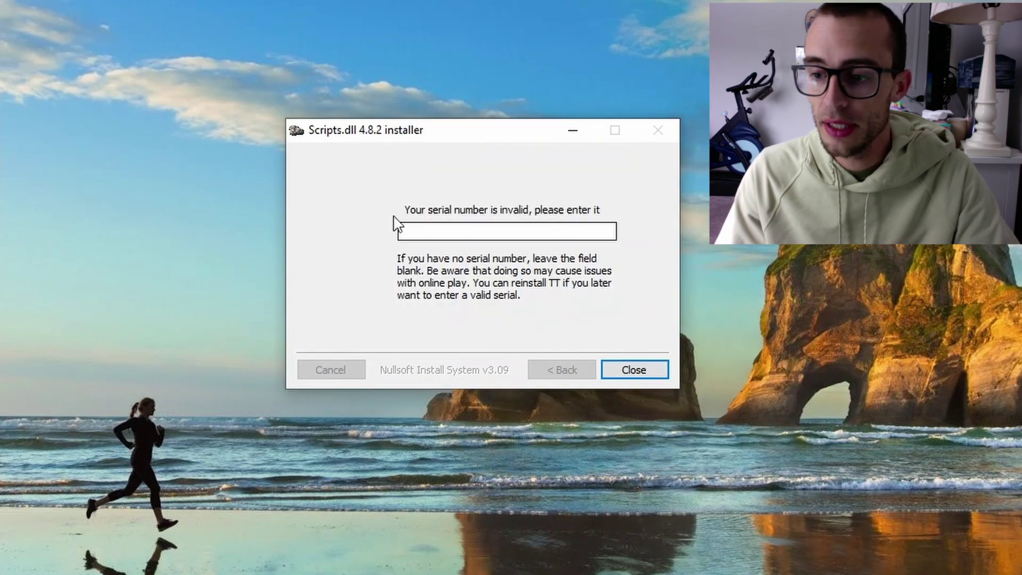
{"action": "left_click", "coordinate": [636, 367]}
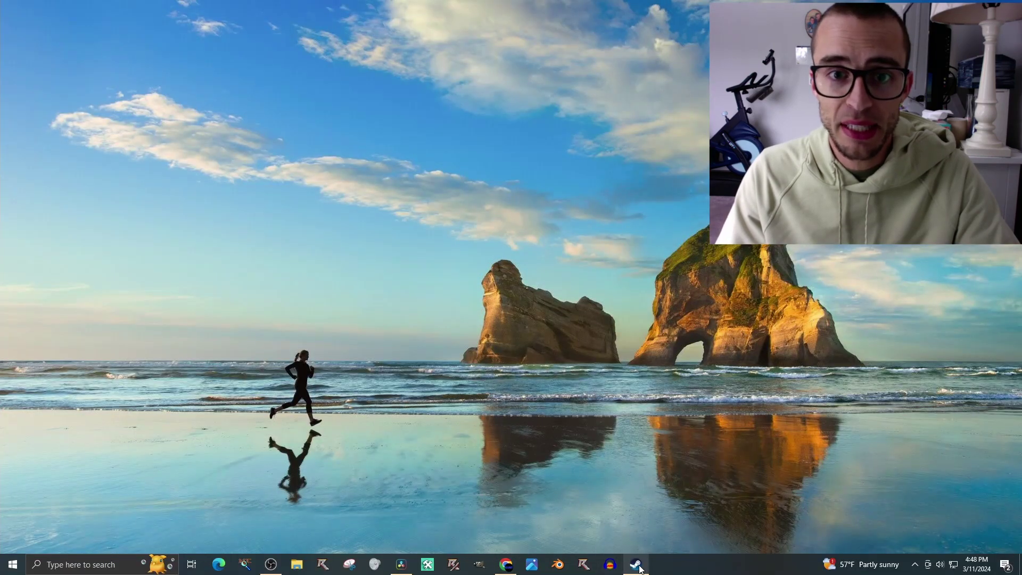
Switch to Steam and start Command & Conquer: Renegade with the Launch Renegade Config option
{"action": "left_click", "coordinate": [637, 565]}
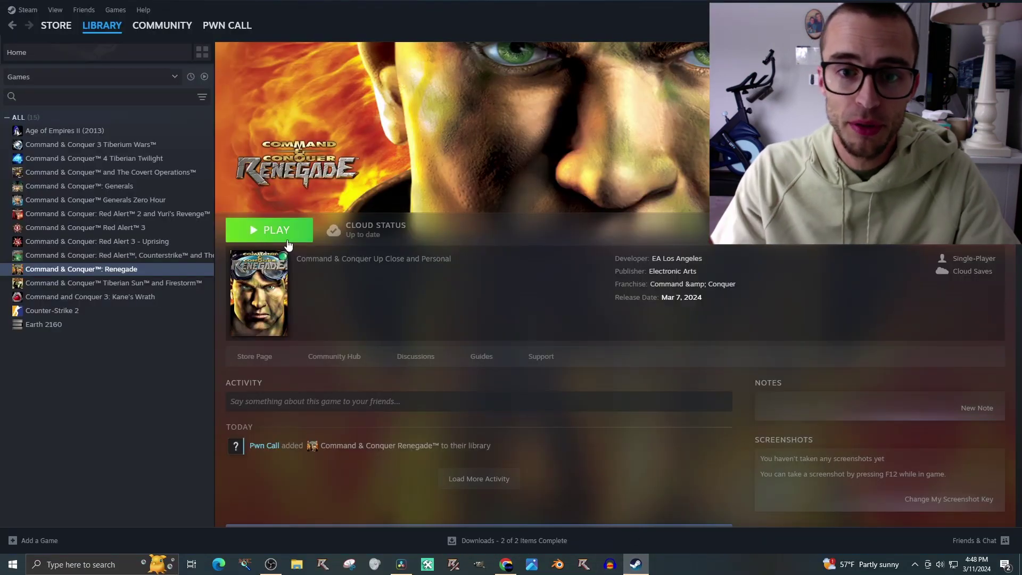
{"action": "left_click", "coordinate": [277, 230]}
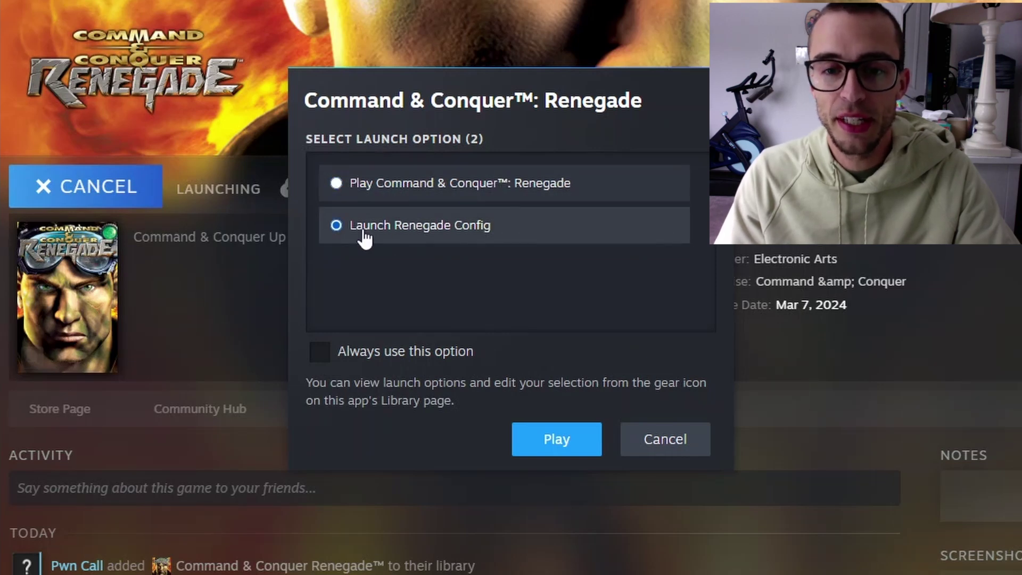
{"action": "left_click", "coordinate": [538, 438]}
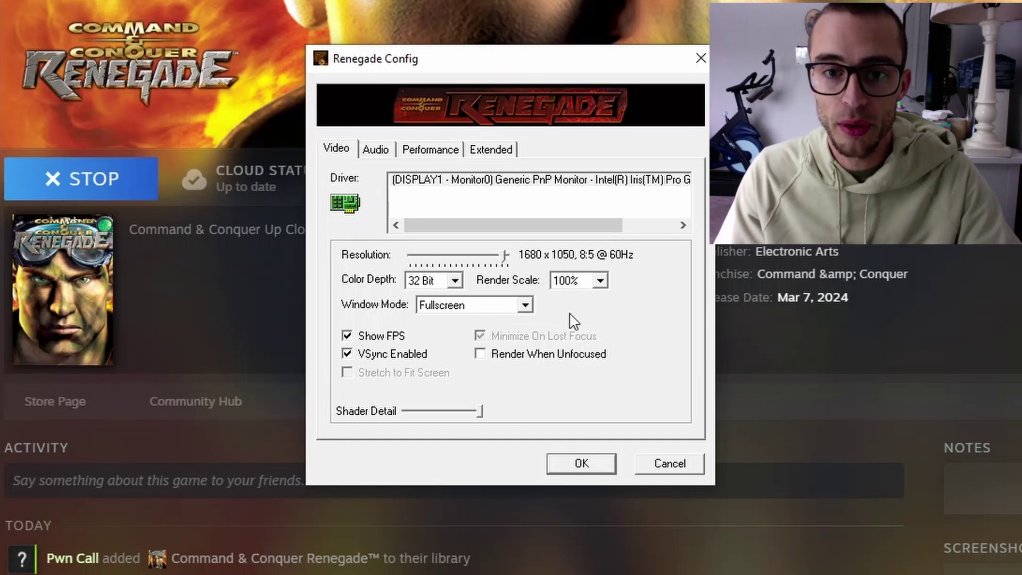
Keep the window mode at Fullscreen, then turn on Expert Mode in the performance settings of Renegade Config
{"action": "left_click", "coordinate": [504, 306]}
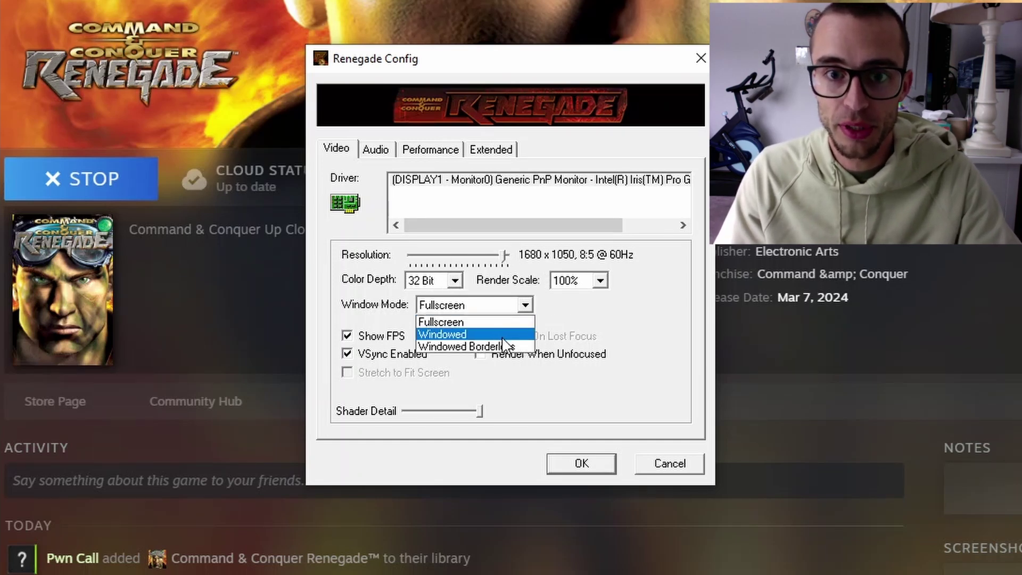
{"action": "left_click", "coordinate": [529, 307]}
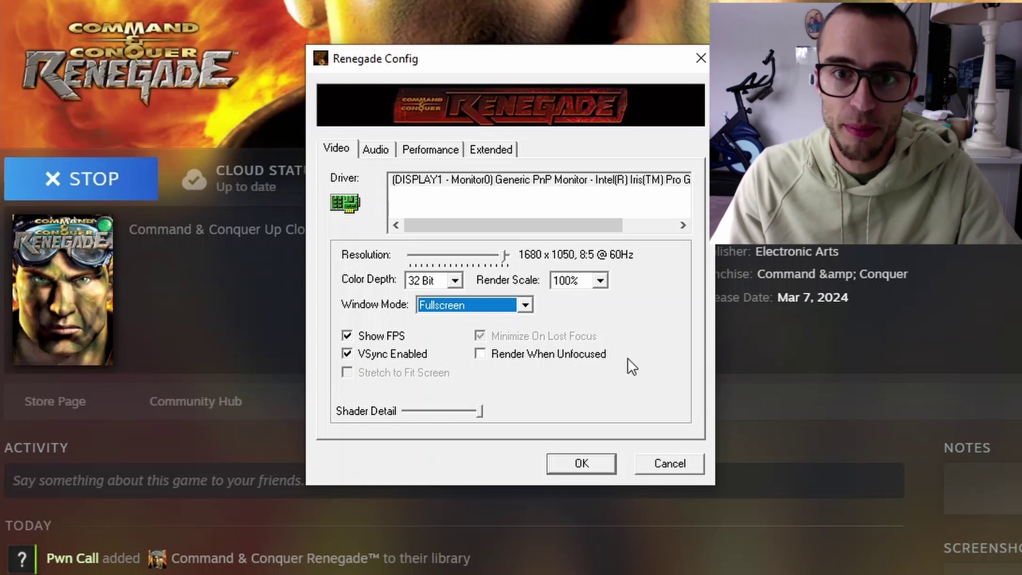
{"action": "left_click", "coordinate": [376, 150]}
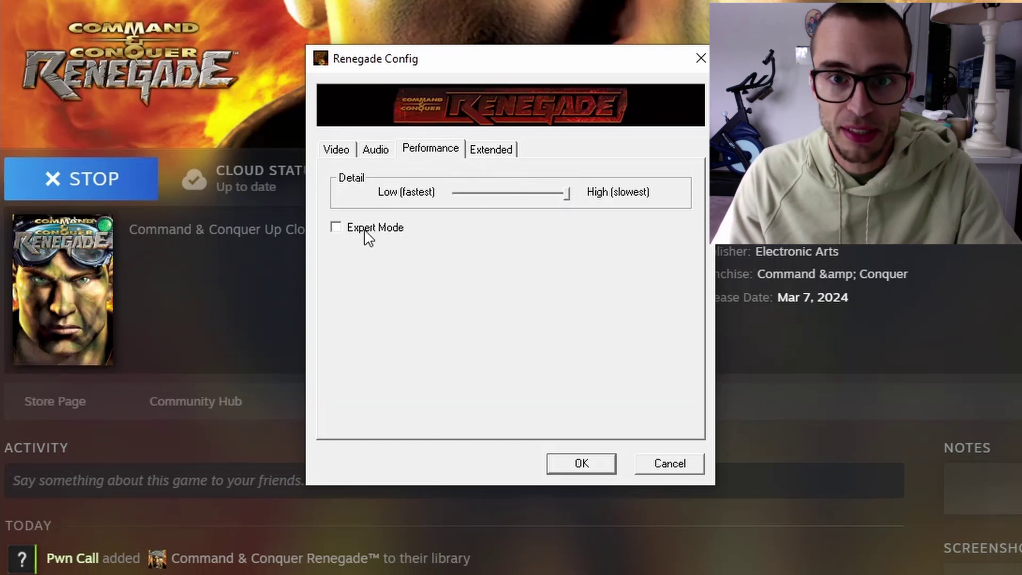
{"action": "left_click", "coordinate": [339, 229]}
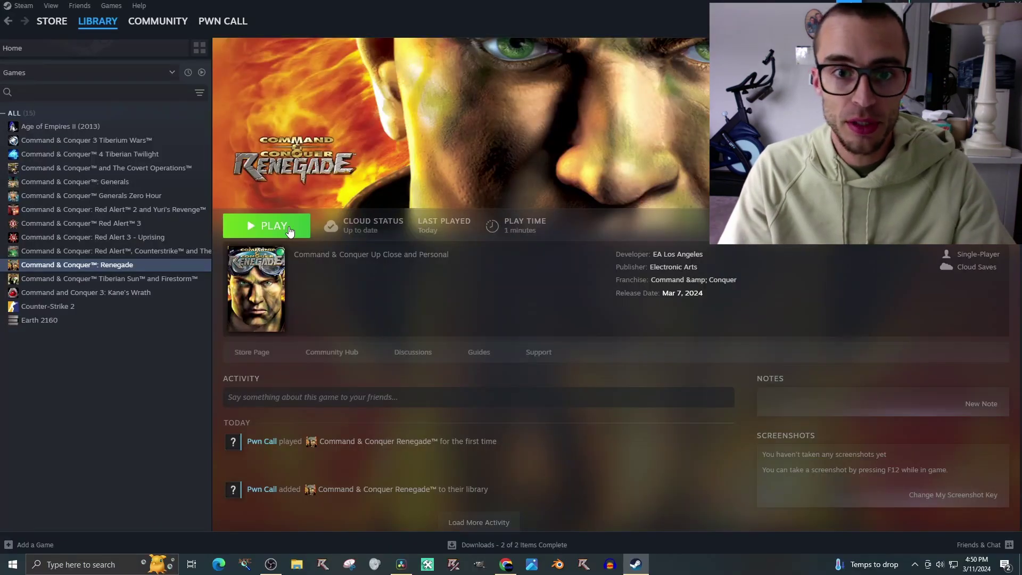
Start Command & Conquer: Renegade from Steam with the Play option and open the GameSpy internet server list
{"action": "left_click", "coordinate": [289, 231]}
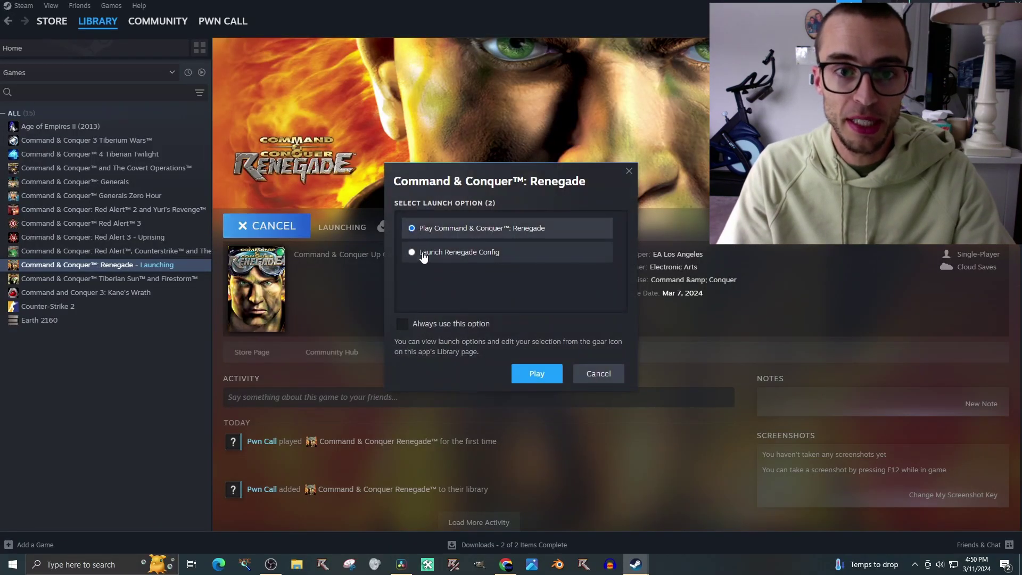
{"action": "left_click", "coordinate": [524, 375]}
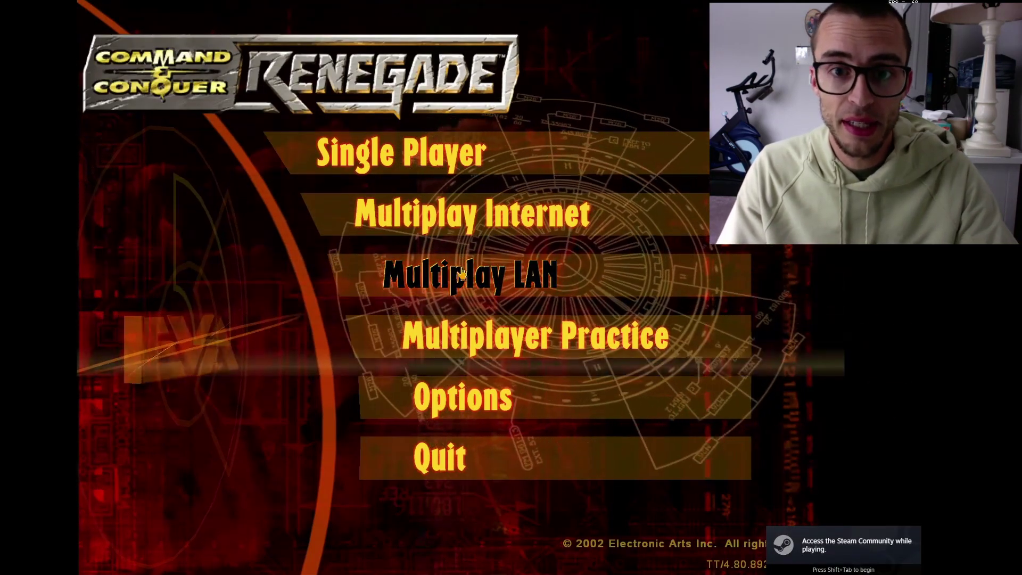
{"action": "left_click", "coordinate": [461, 214]}
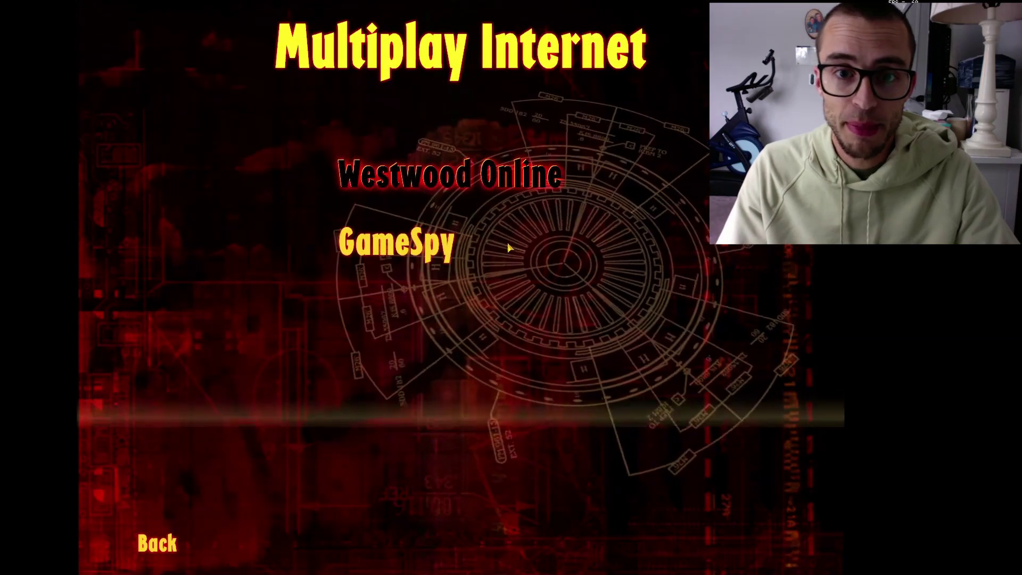
{"action": "left_click", "coordinate": [426, 255]}
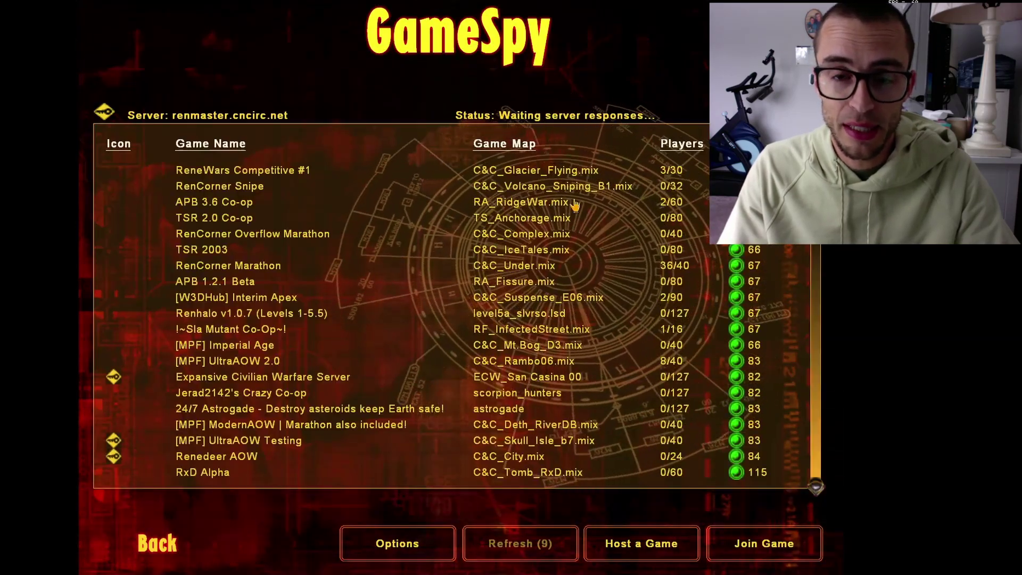
Change the nickname in the GameSpy options to "April War is N" and return to the server list
{"action": "left_click", "coordinate": [432, 534]}
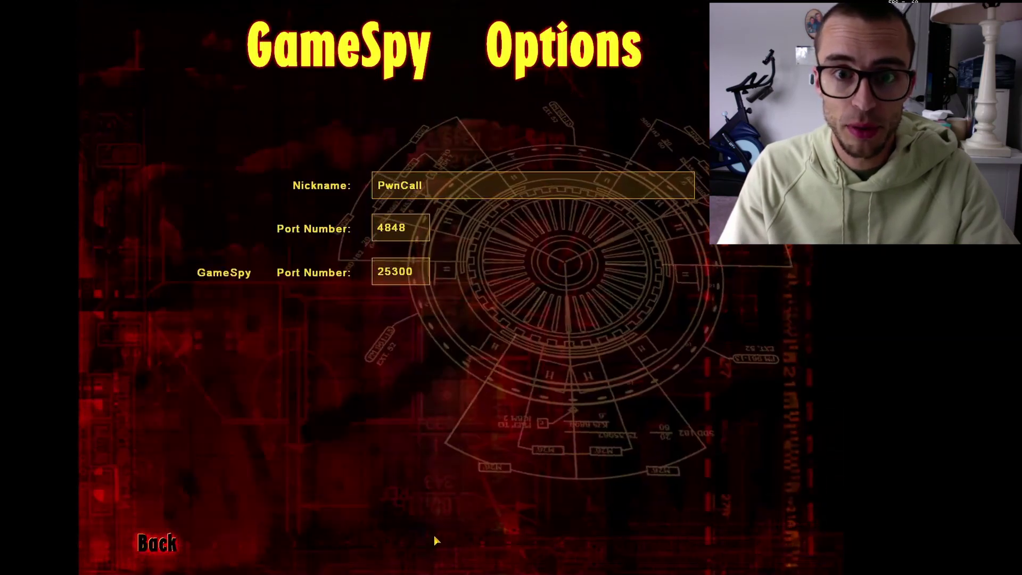
{"action": "left_click", "coordinate": [438, 192]}
{"action": "key", "text": "BackSpace"}
{"action": "key", "text": "BackSpace"}
{"action": "key", "text": "BackSpace"}
{"action": "key", "text": "BackSpace"}
{"action": "key", "text": "BackSpace"}
{"action": "key", "text": "BackSpace"}
{"action": "key", "text": "BackSpace"}
{"action": "type", "text": "April "}
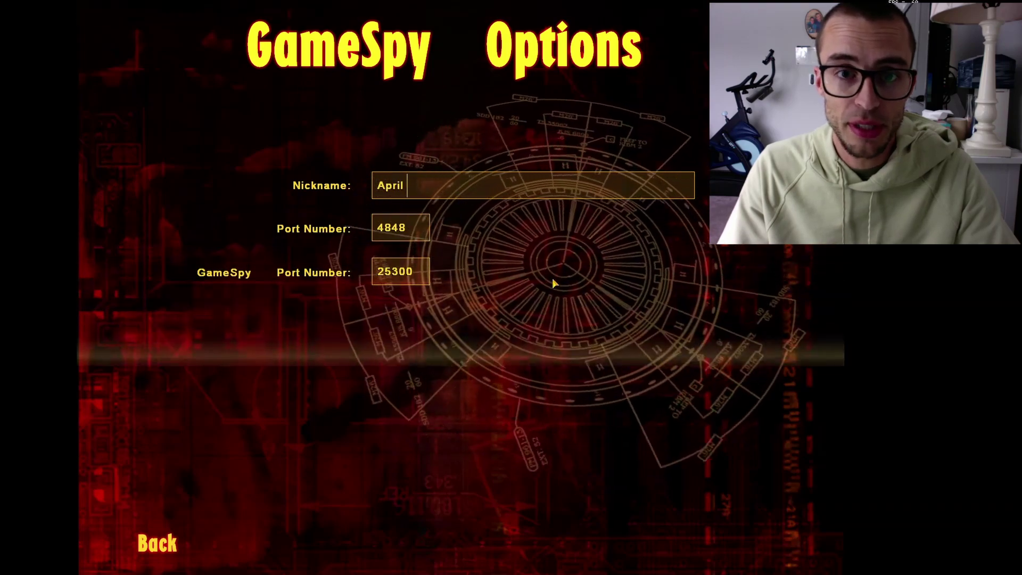
{"action": "type", "text": "War is N"}
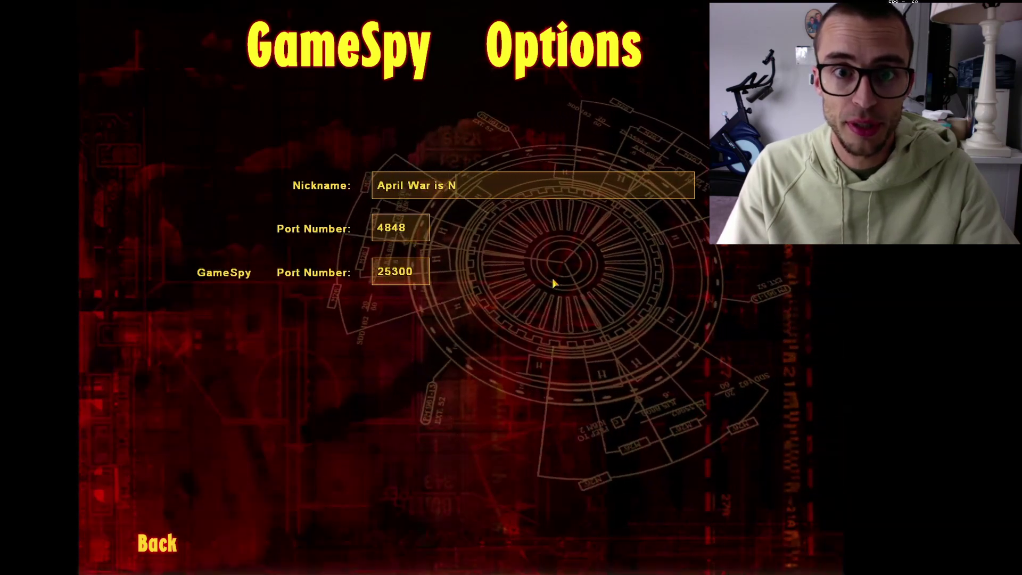
{"action": "left_click", "coordinate": [171, 543]}
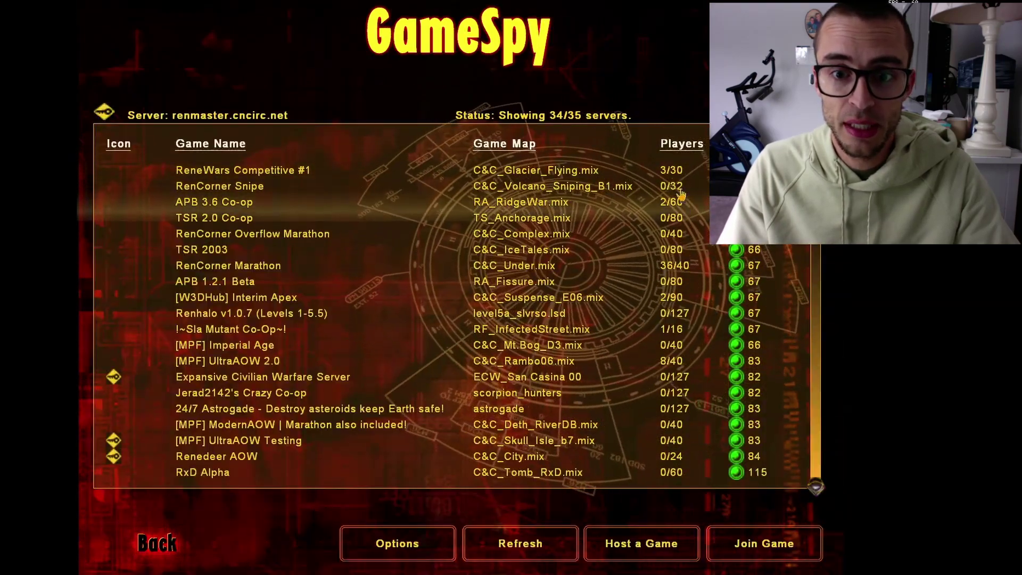
Join the RenCorner Marathon game from the GameSpy server list
{"action": "left_click", "coordinate": [674, 265]}
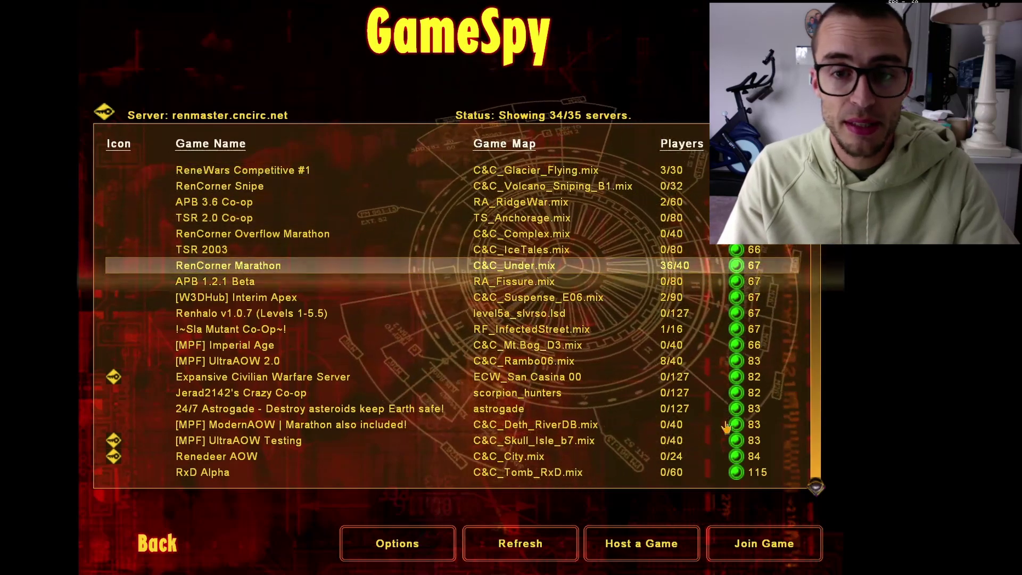
{"action": "left_click", "coordinate": [773, 554]}
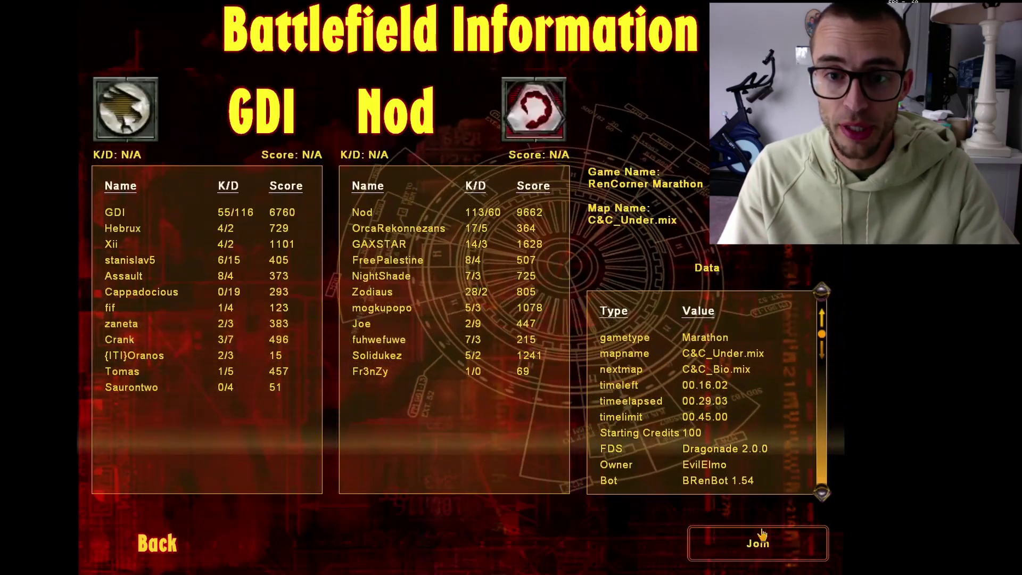
{"action": "left_click", "coordinate": [769, 553]}
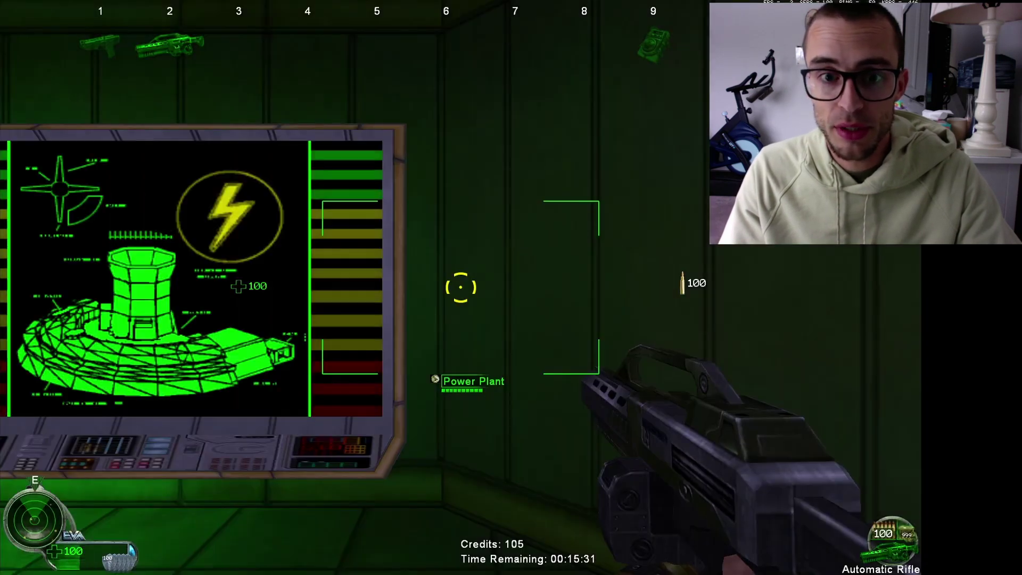
{"action": "key", "text": "w"}
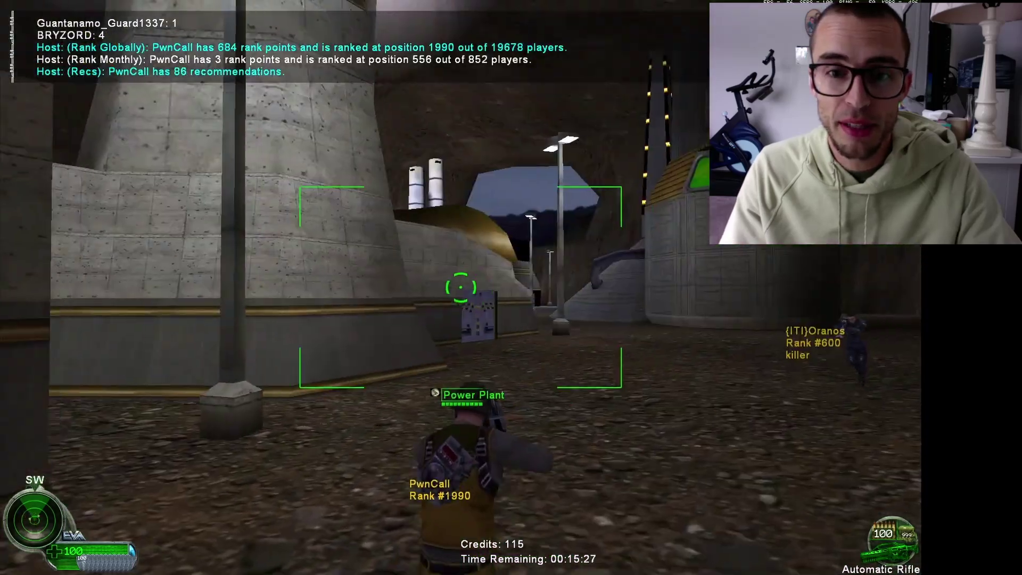
{"action": "left_click", "coordinate": [460, 287]}
{"action": "left_click", "coordinate": [461, 288]}
{"action": "key", "text": "w"}
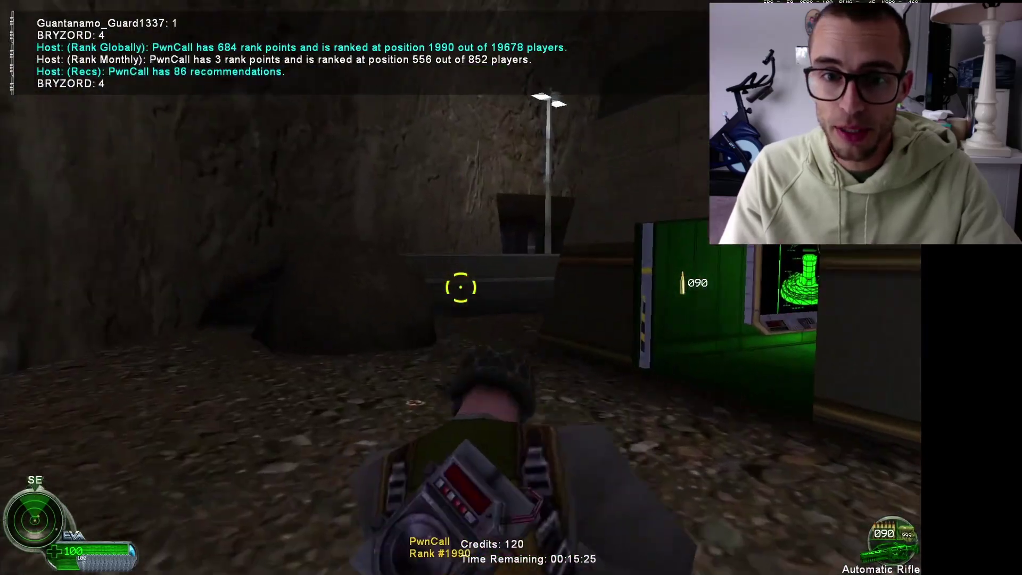
{"action": "key", "text": "r"}
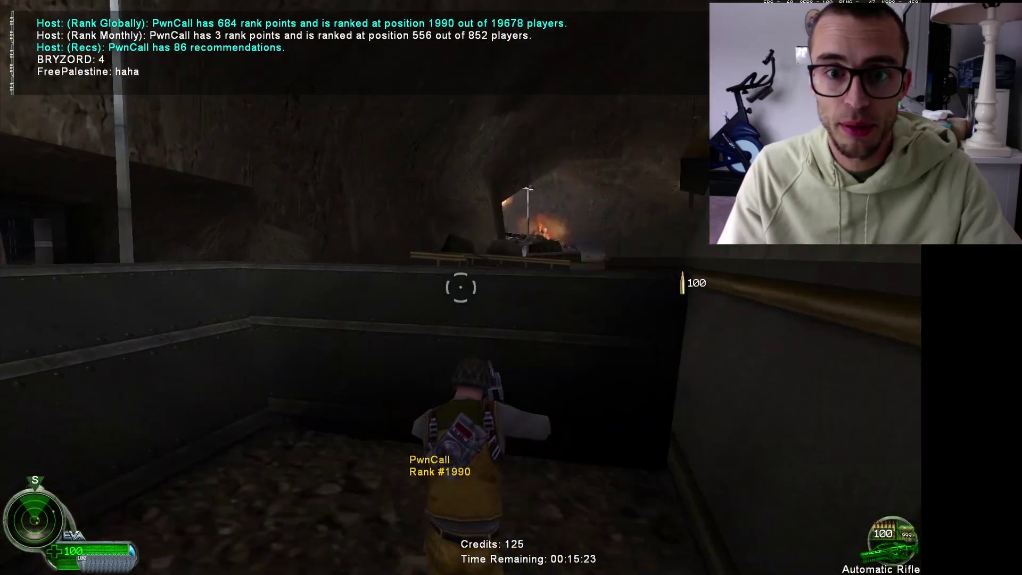
{"action": "left_click", "coordinate": [461, 287]}
{"action": "key", "text": "w"}
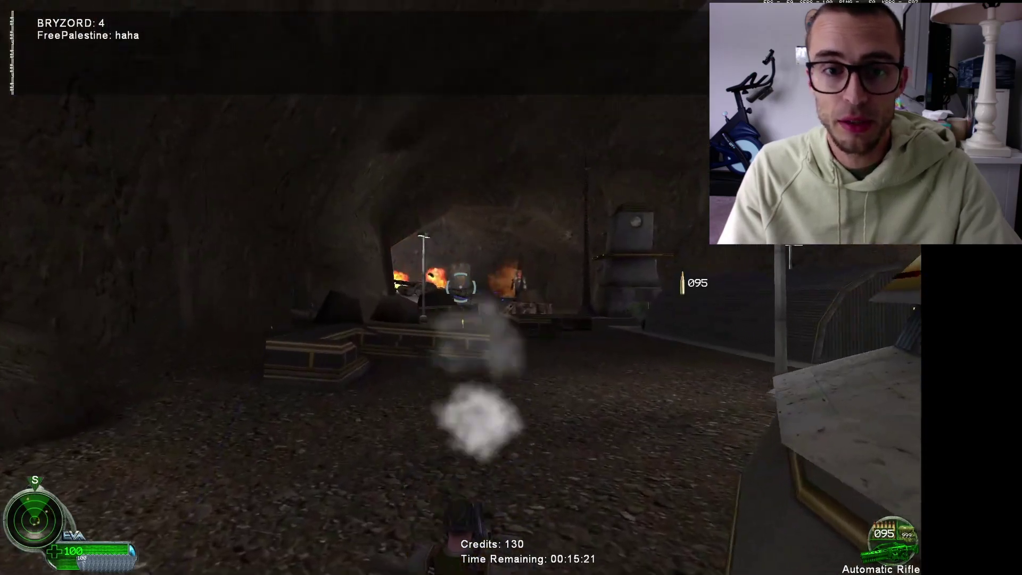